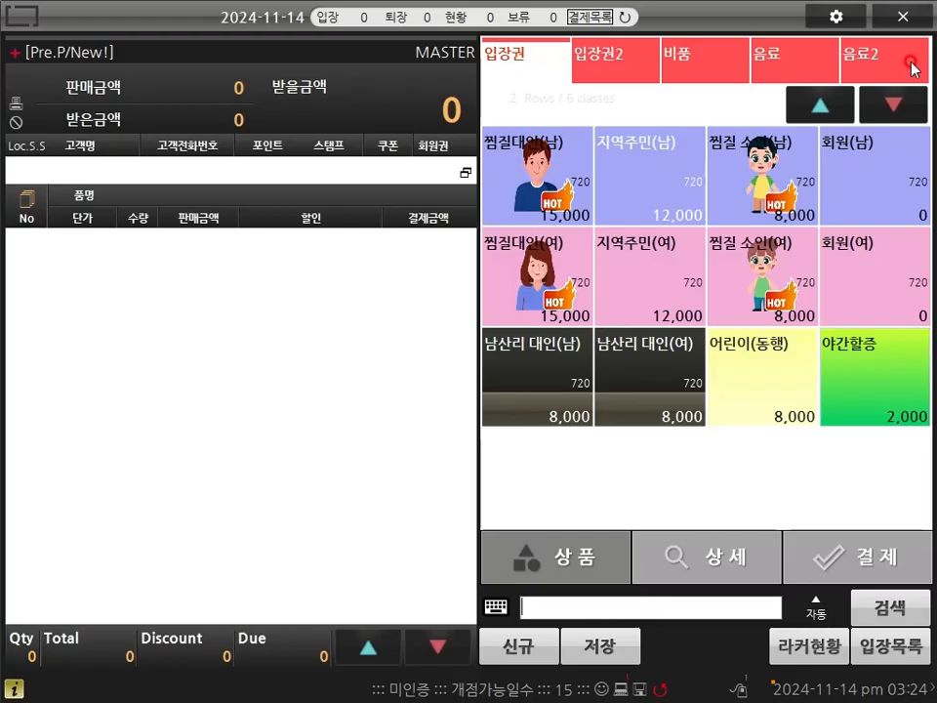
Step: In POS management settings, set the RF reader's 포함값 to 시작값(Stx) & 끝값(Etx)
left_click(841, 17)
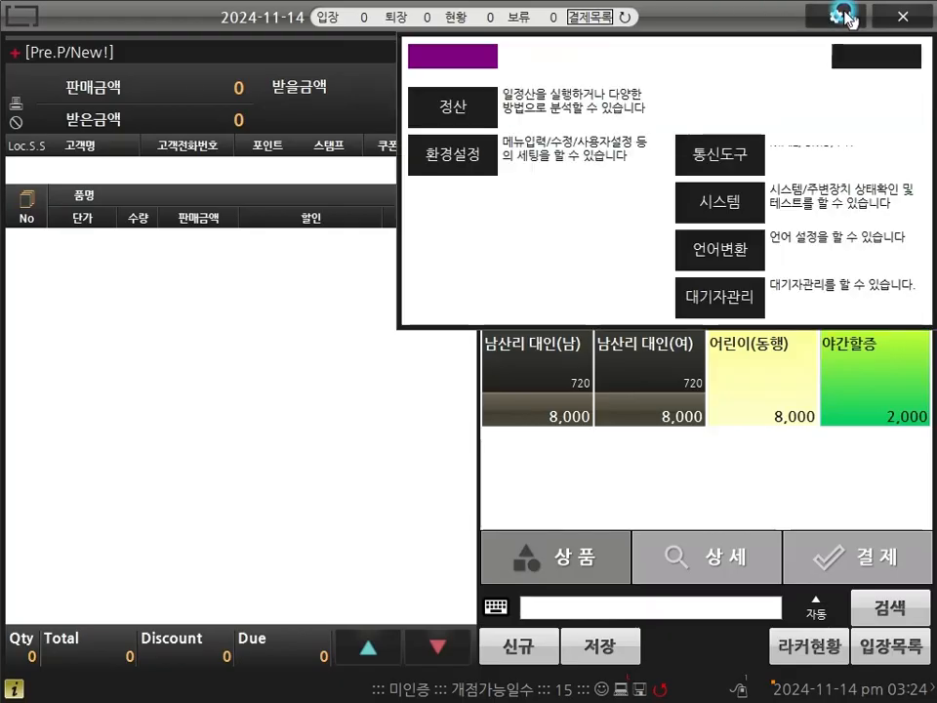
left_click(476, 154)
left_click(135, 76)
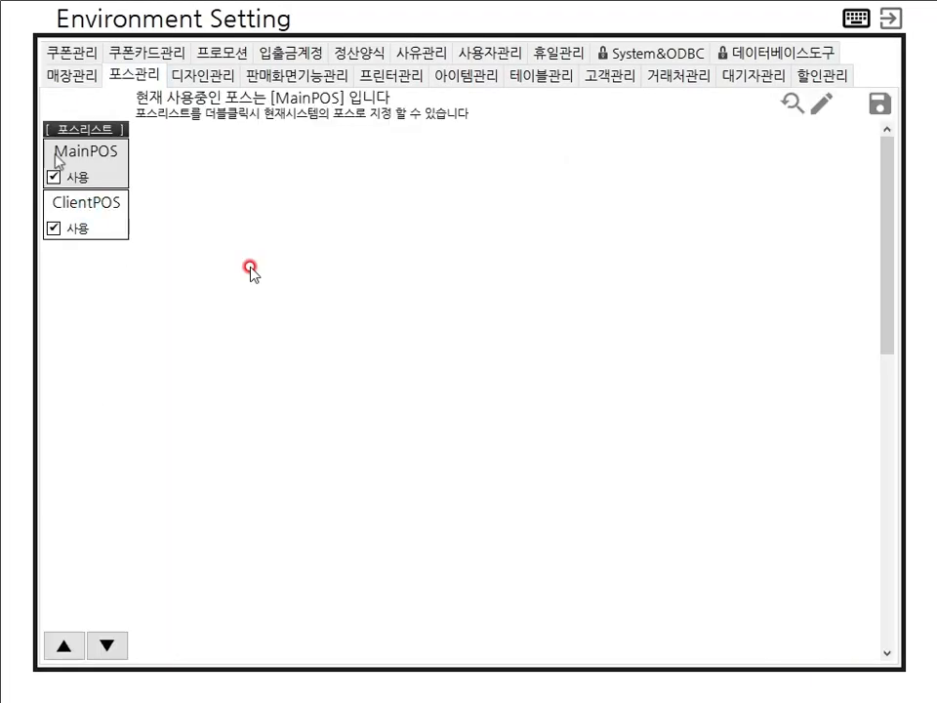
left_click_drag(885, 243, 887, 480)
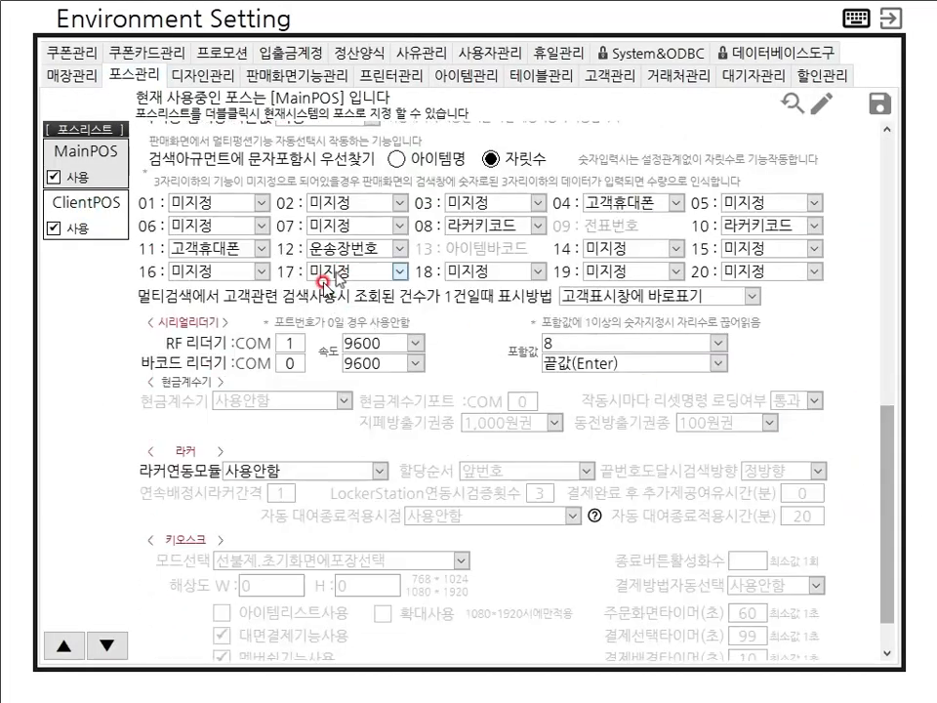
left_click(290, 344)
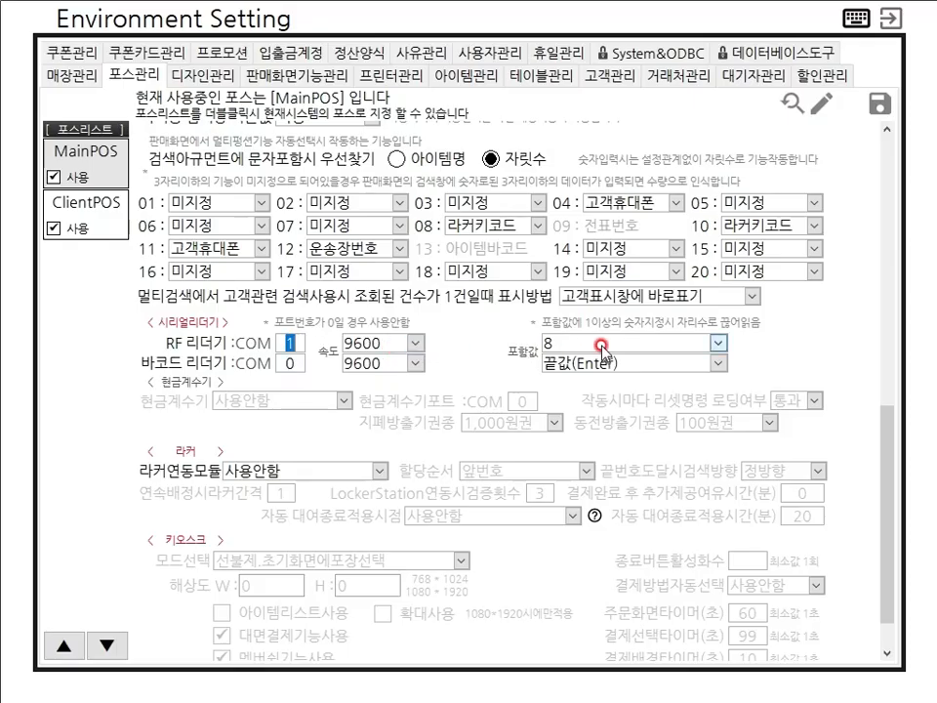
left_click(720, 343)
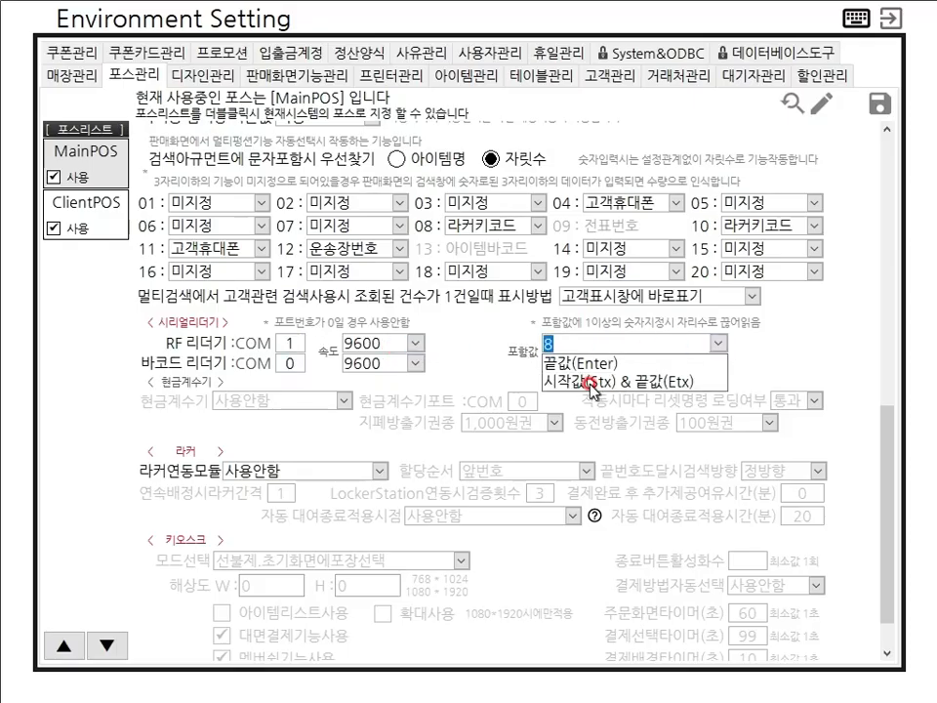
left_click(635, 382)
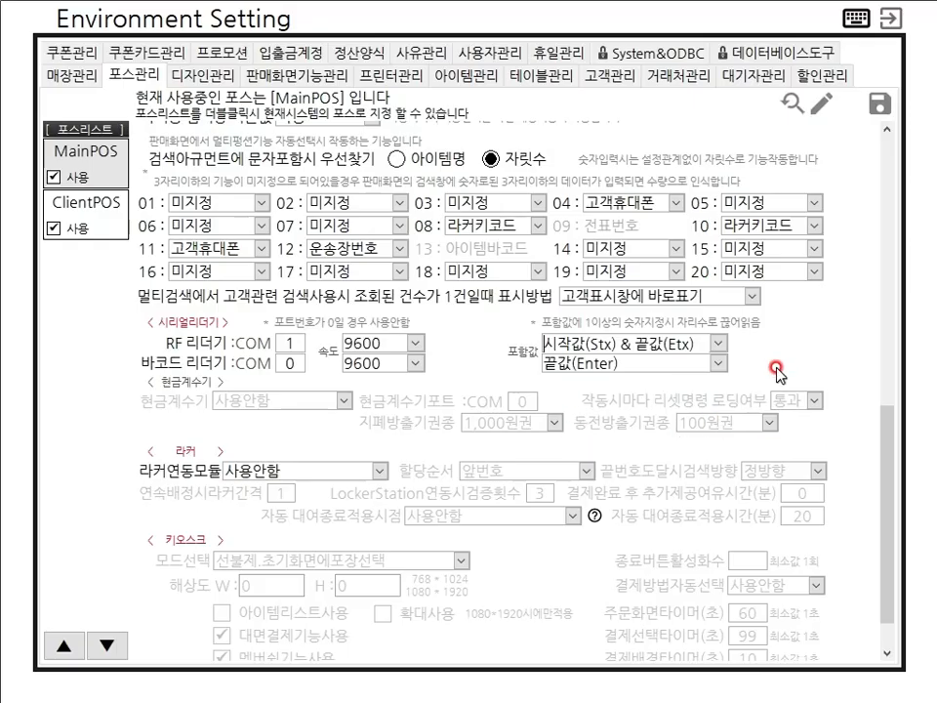
Step: Save the environment settings, close them, and begin quitting the POS
left_click(880, 104)
left_click(428, 391)
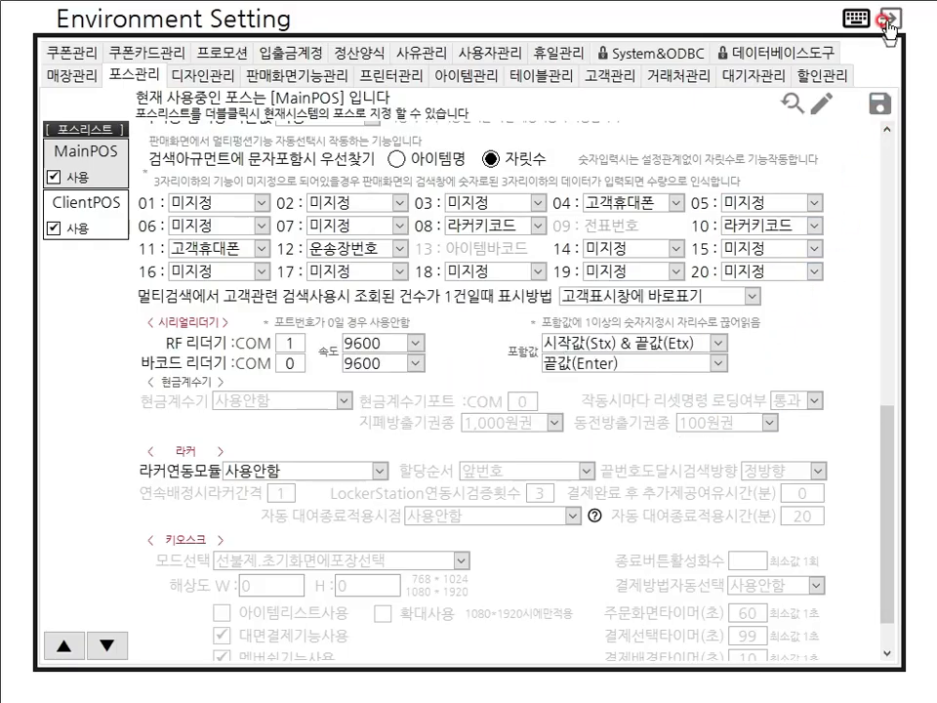
left_click(888, 19)
left_click(891, 17)
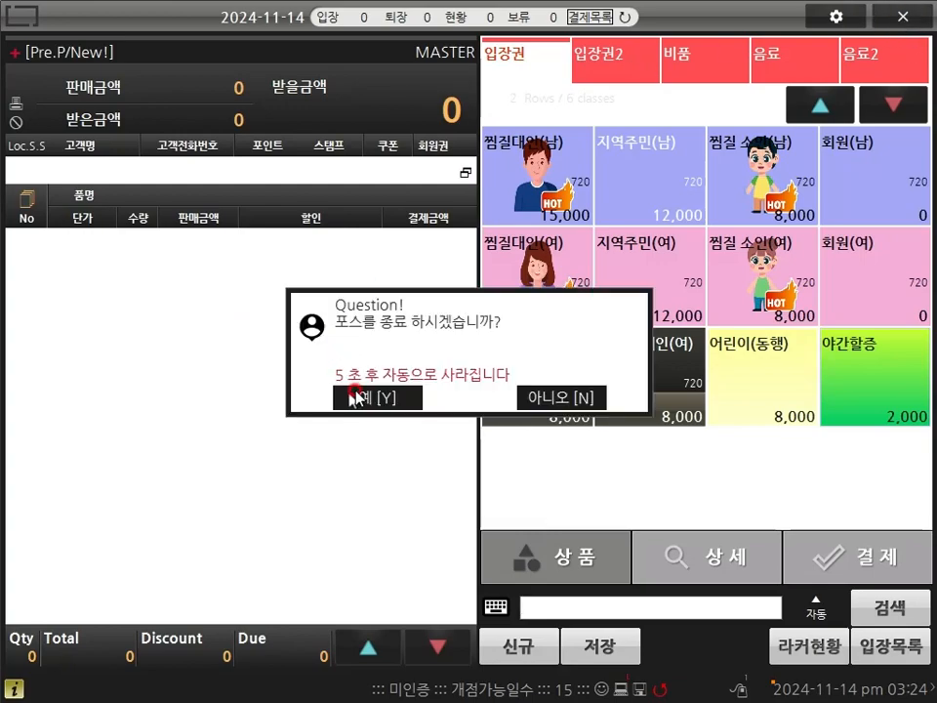
Step: Confirm quitting the POS and open the Might shortcut's file location
left_click(353, 397)
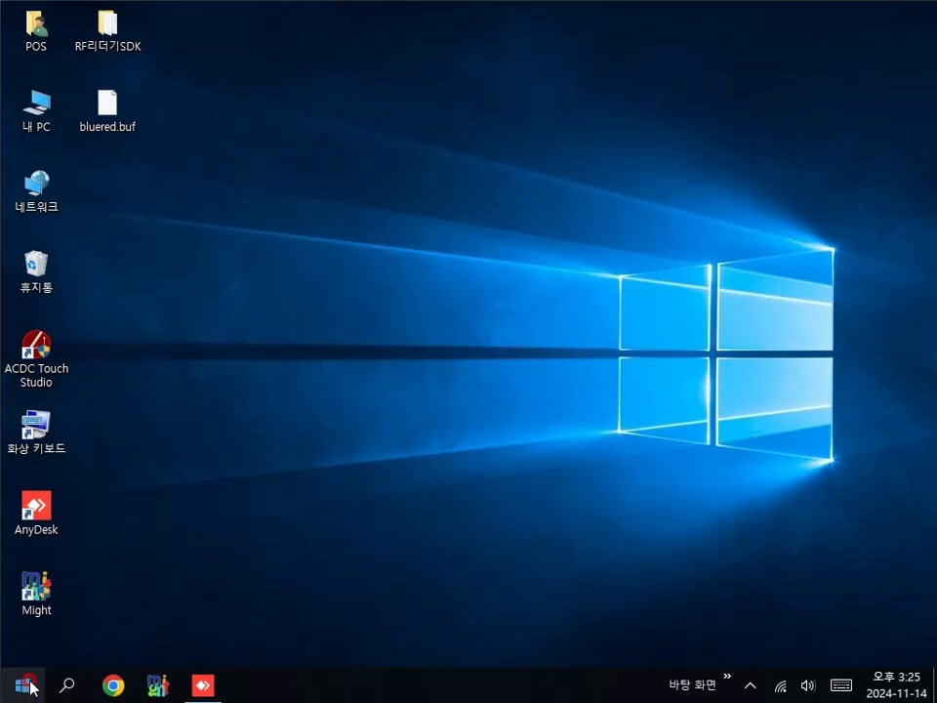
right_click(31, 603)
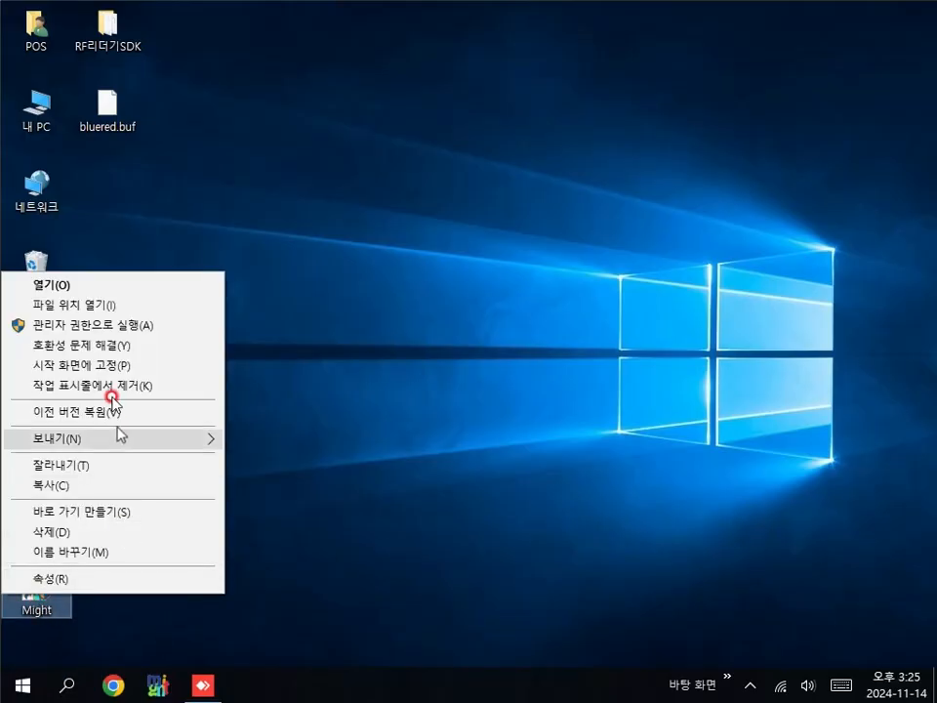
left_click(100, 305)
Step: Go into apply > TongShin and launch TongShin.exe
left_click_drag(830, 242, 830, 161)
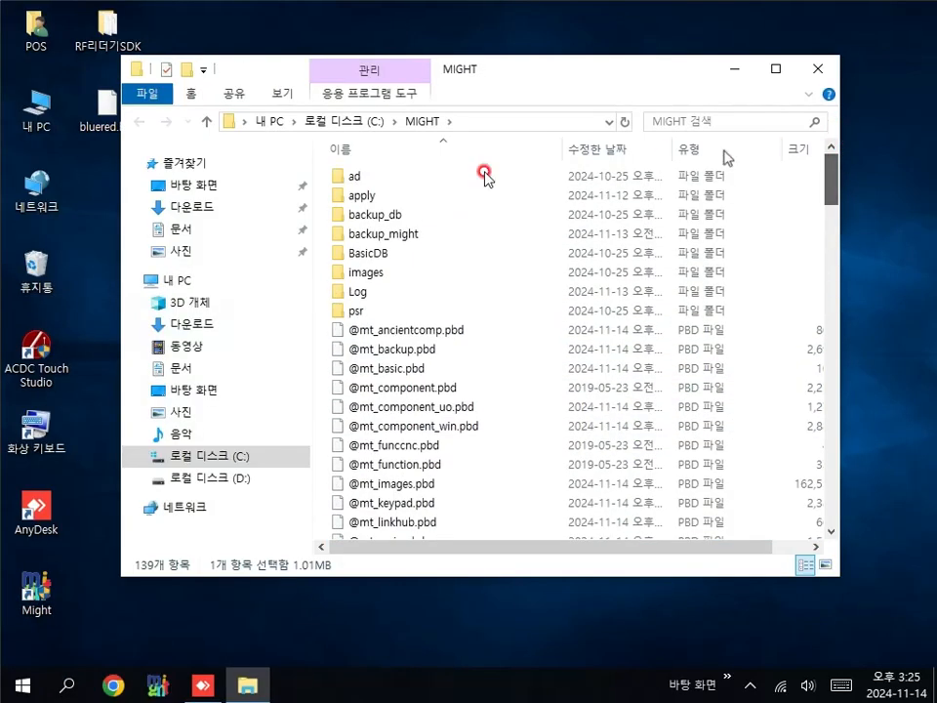
double_click(363, 192)
double_click(381, 221)
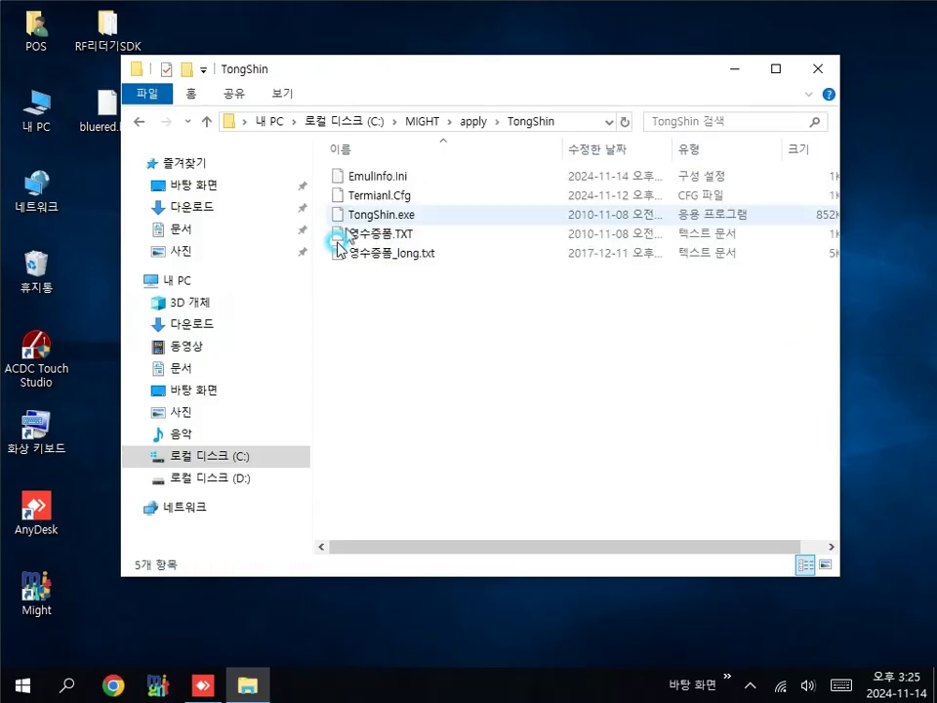
double_click(389, 216)
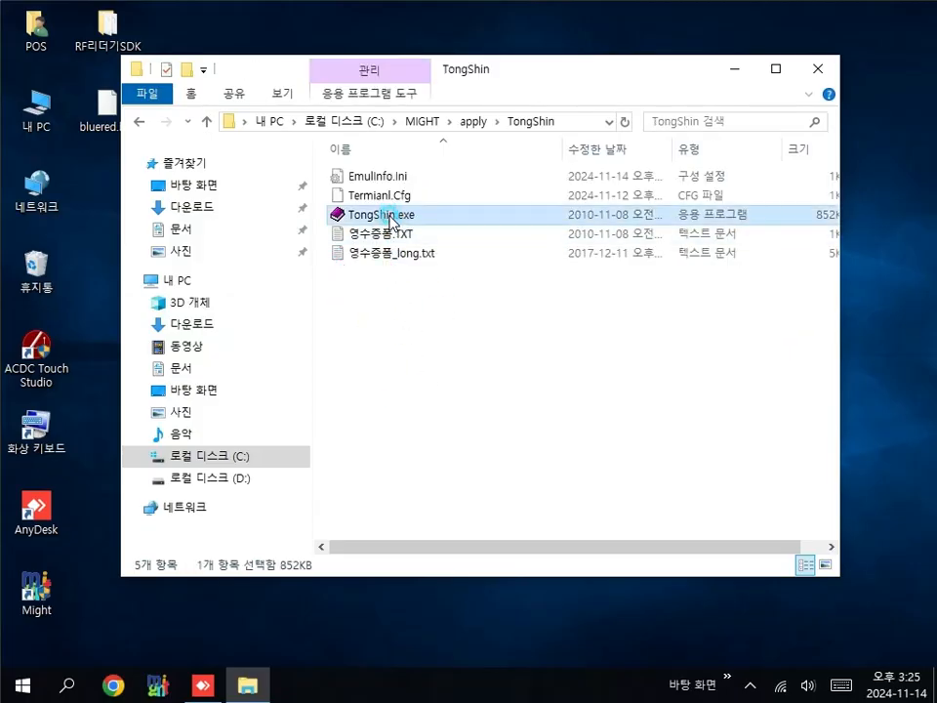
left_click(102, 142)
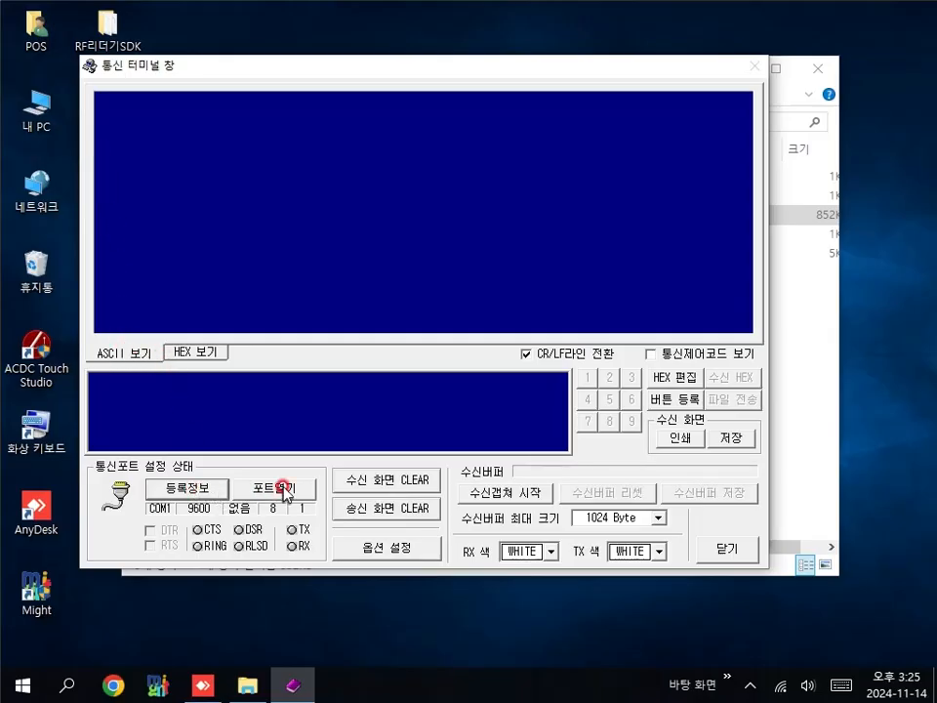
left_click(283, 488)
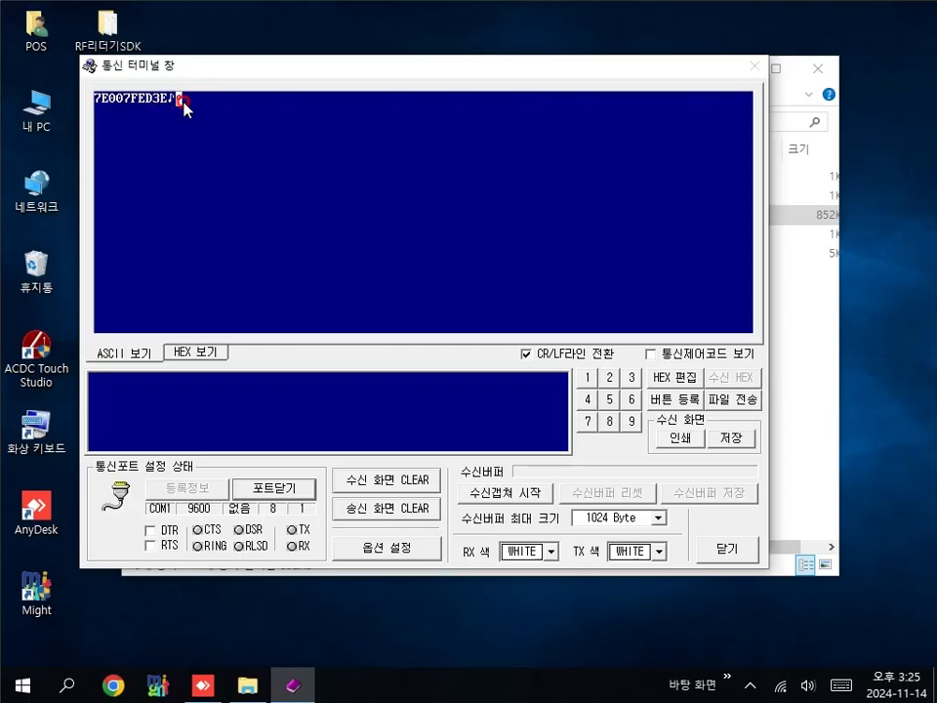
left_click(650, 354)
left_click(653, 356)
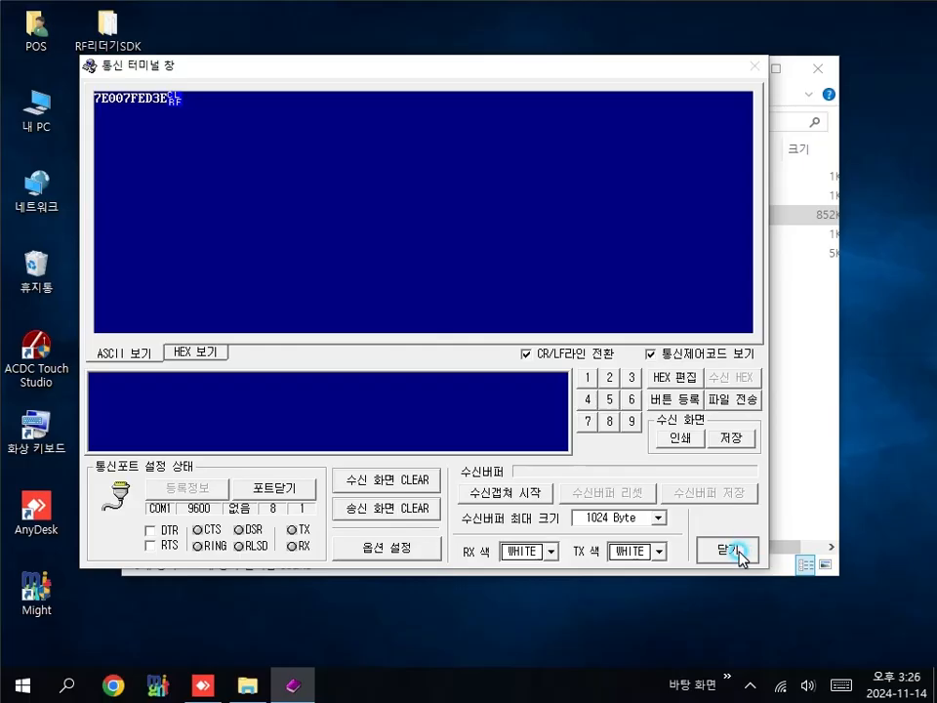
left_click(288, 493)
left_click(754, 554)
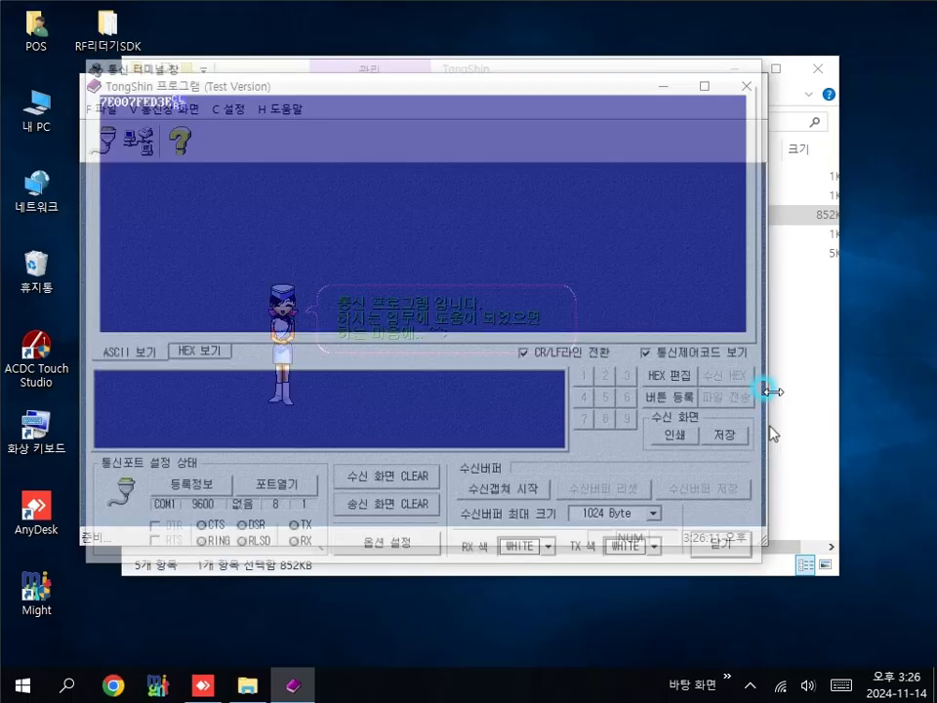
Step: Launch 工程1.exe from RF리더기SDK in English and select 10HEX(EM Only) output
double_click(114, 31)
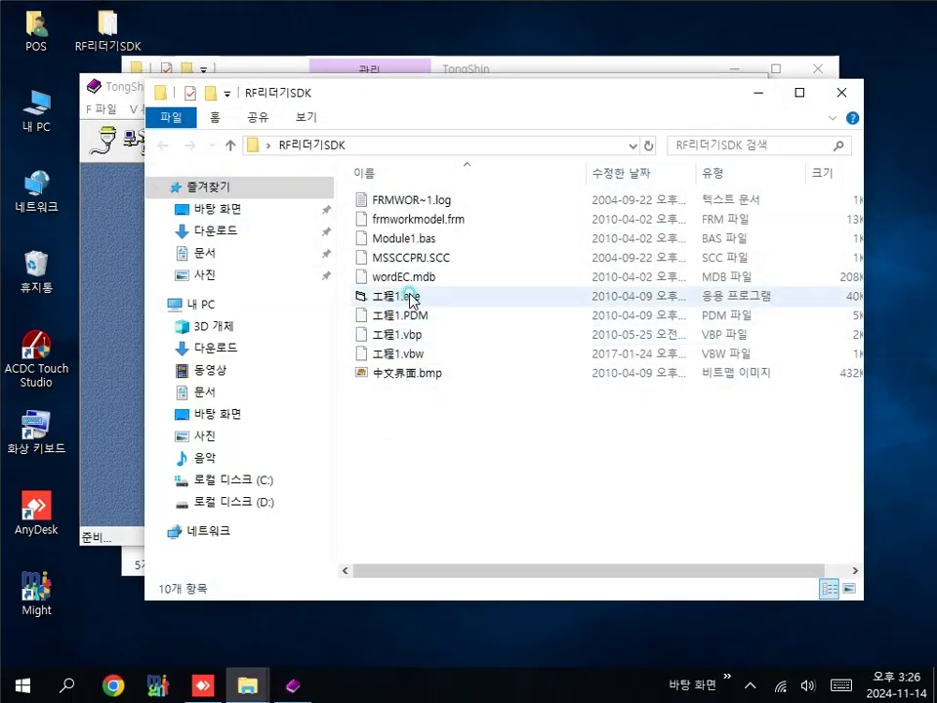
double_click(407, 297)
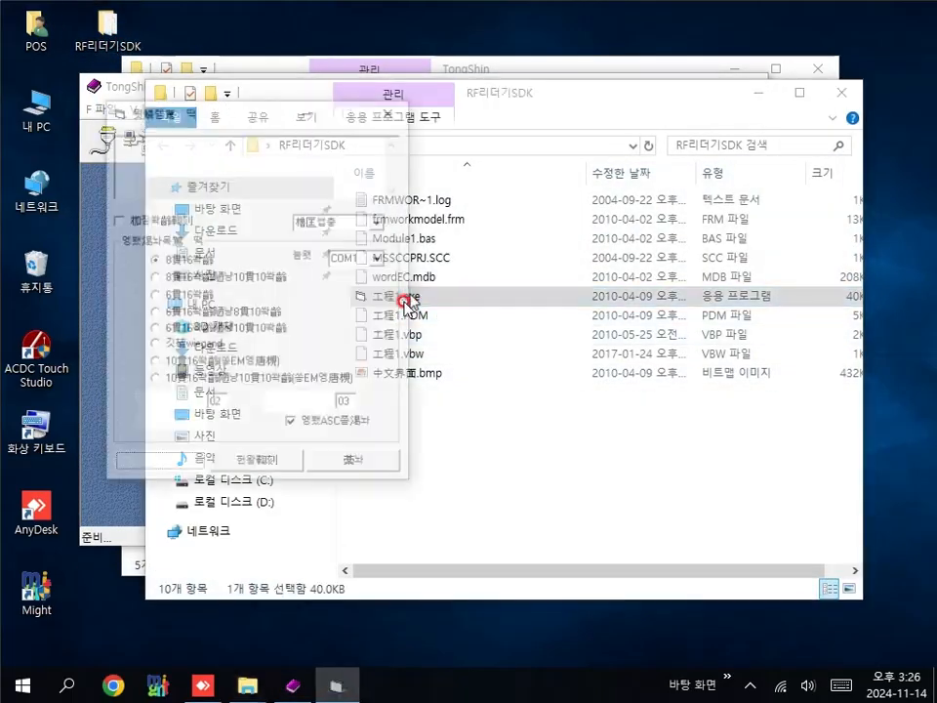
left_click(380, 222)
left_click(337, 249)
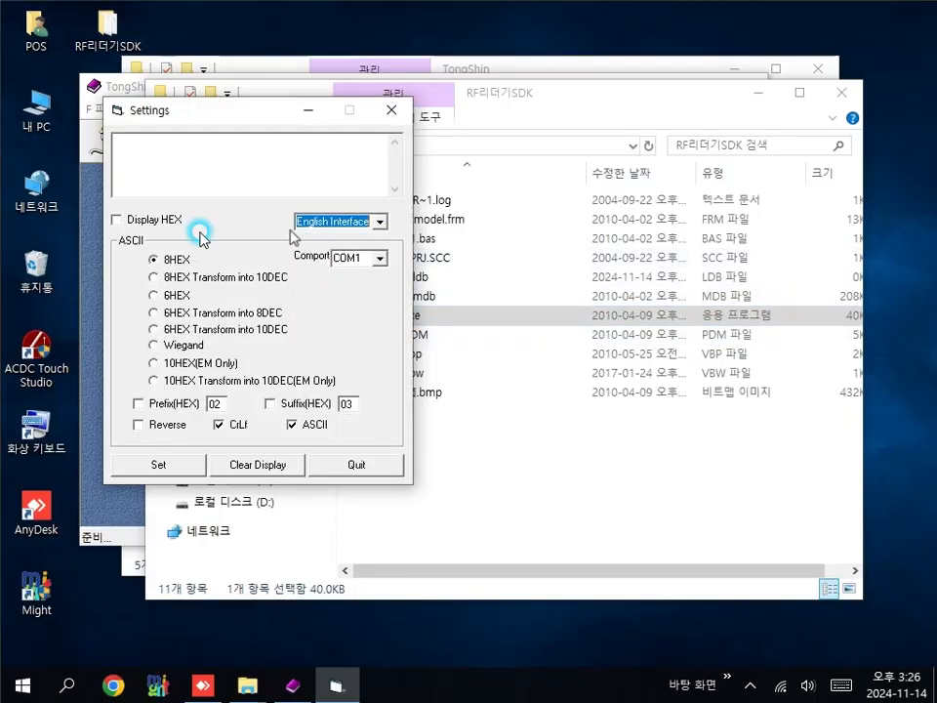
left_click(157, 363)
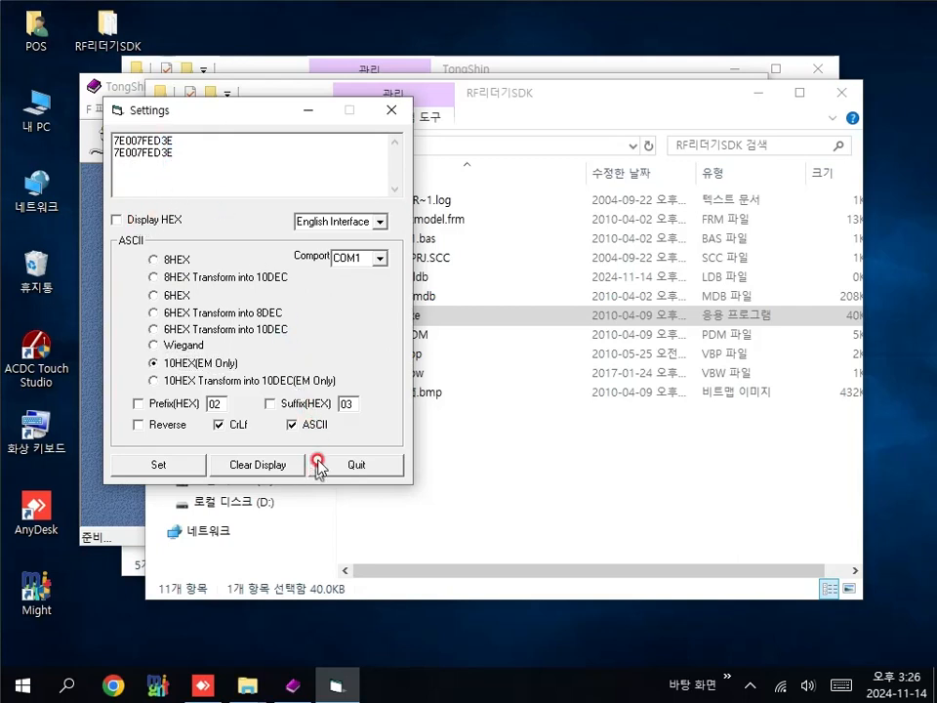
Step: Add prefix 02 and suffix 03 and write the settings to the reader
left_click(265, 466)
left_click(137, 403)
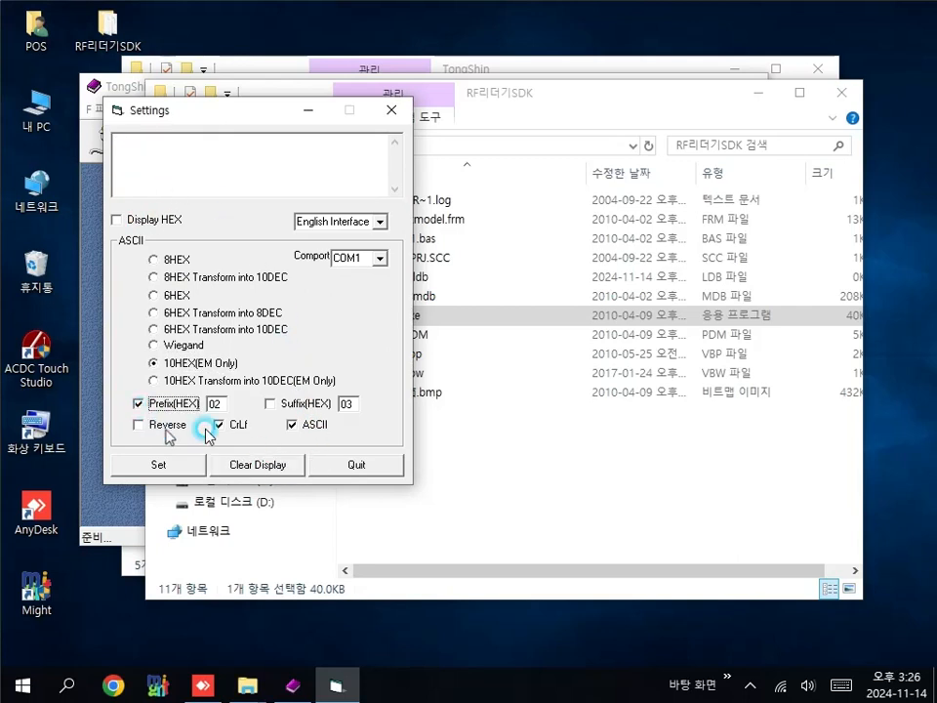
left_click(267, 402)
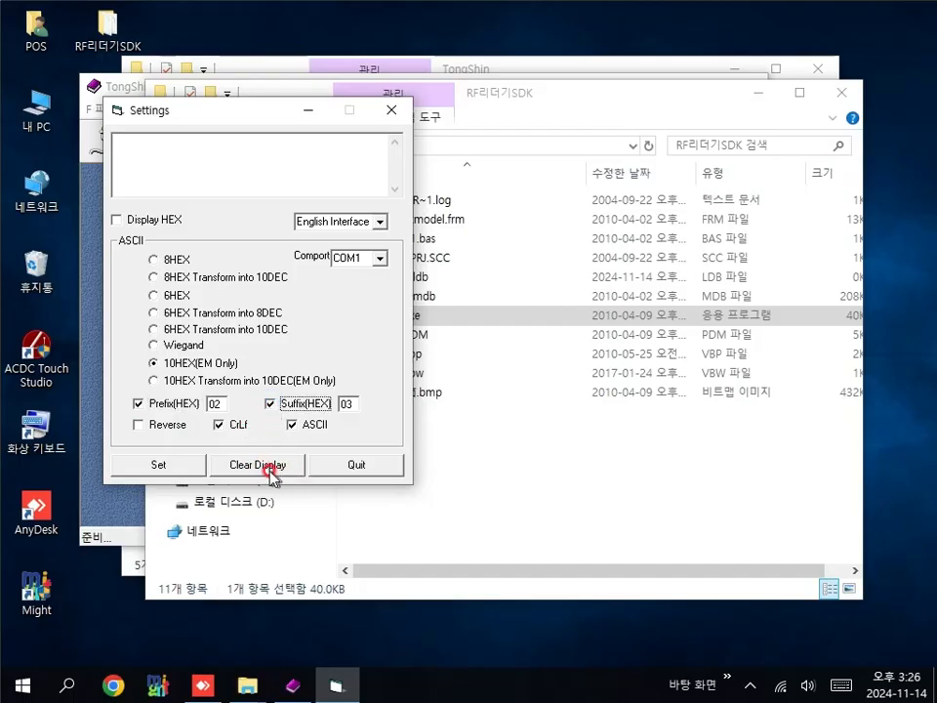
left_click(171, 467)
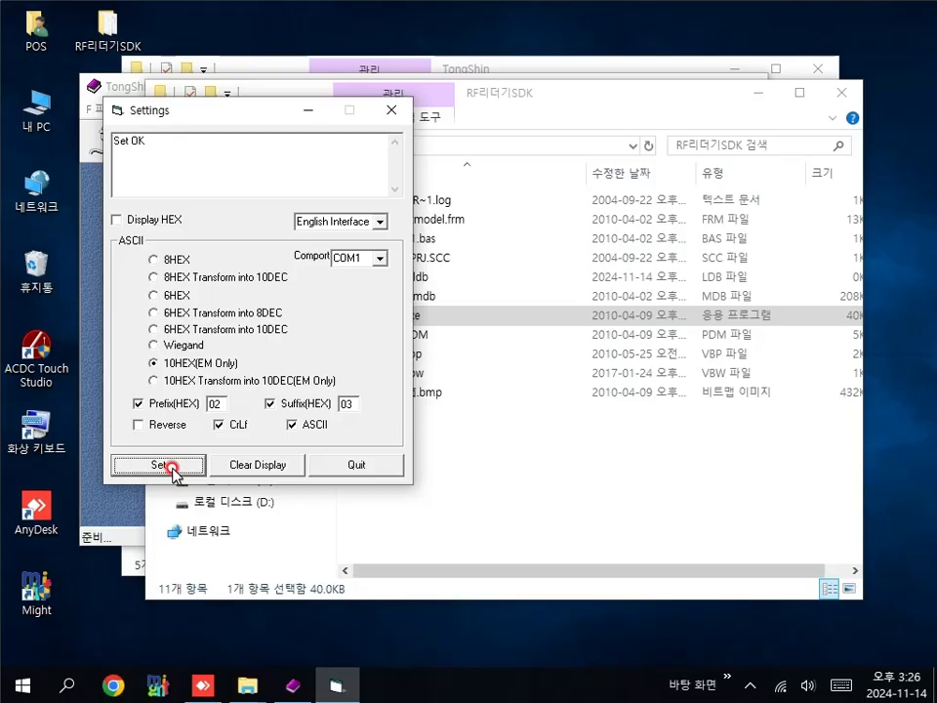
Step: Check the test read's leading and trailing characters, then quit the SDK tool
left_click_drag(122, 155, 105, 152)
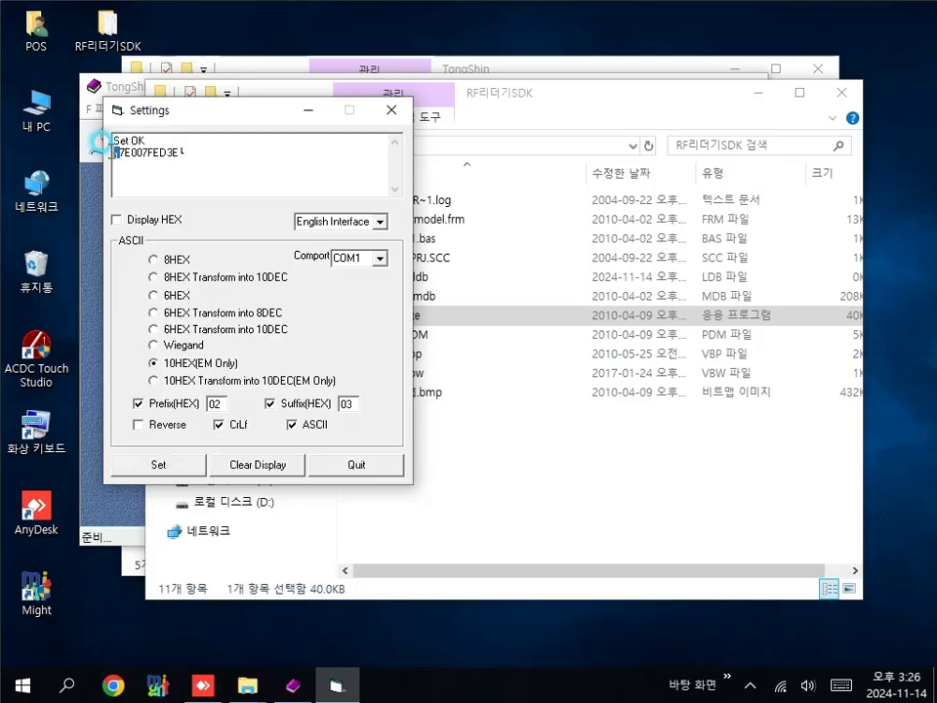
left_click(183, 153)
left_click(194, 154)
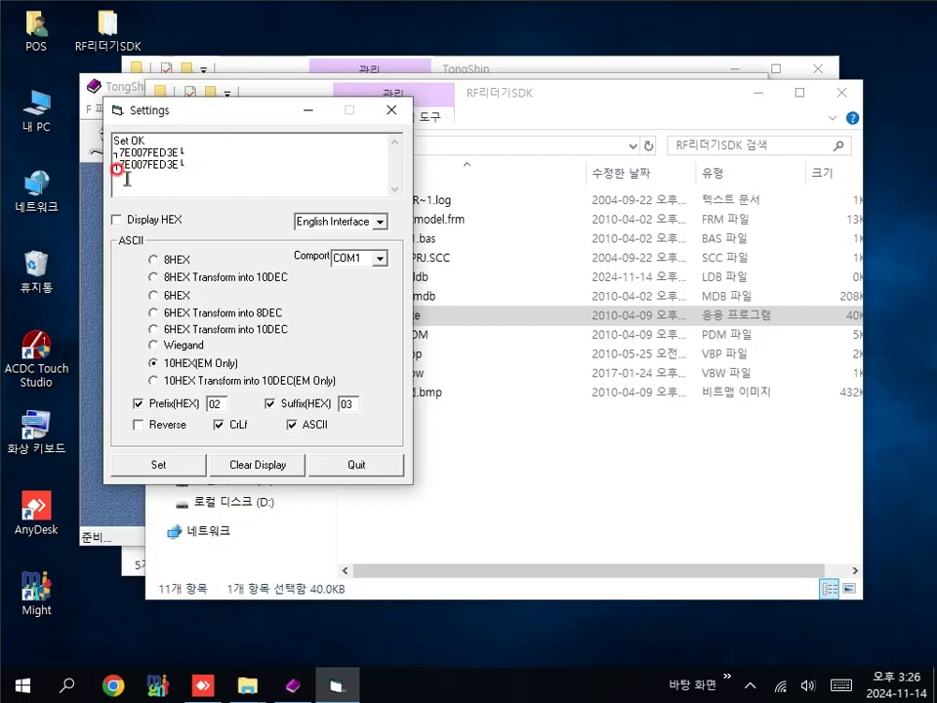
left_click(354, 469)
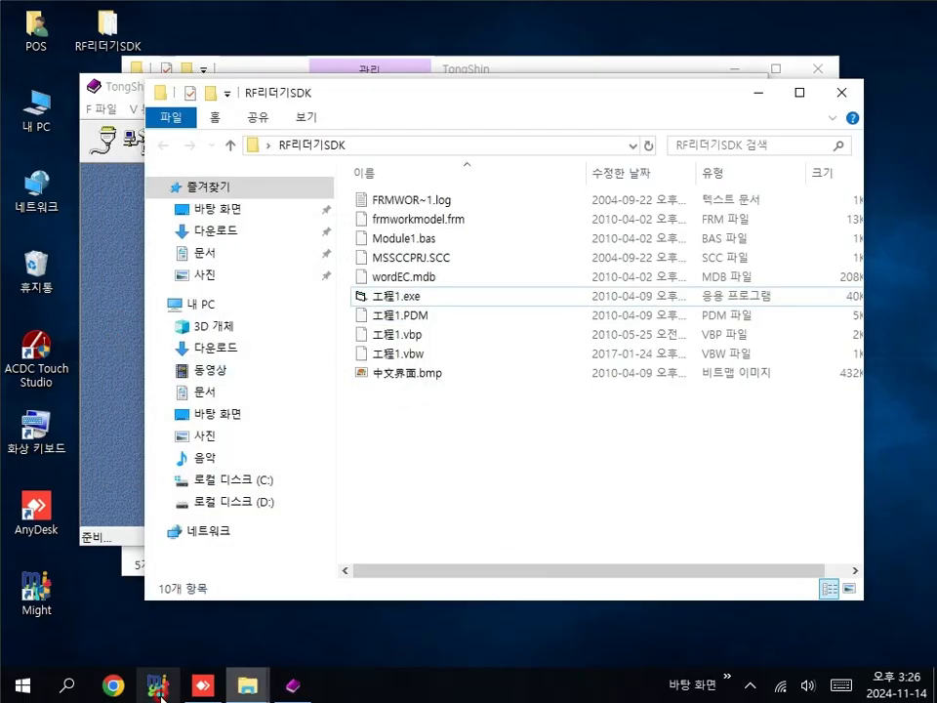
Step: Reopen the TongShin terminal on COM1 and select the received card read
left_click(108, 391)
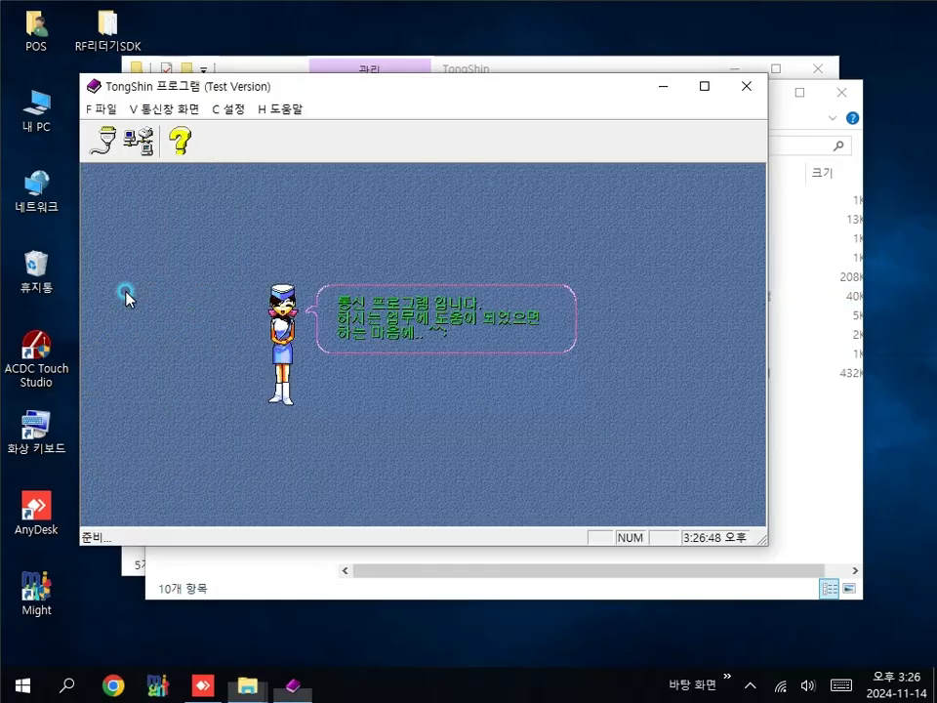
left_click(115, 144)
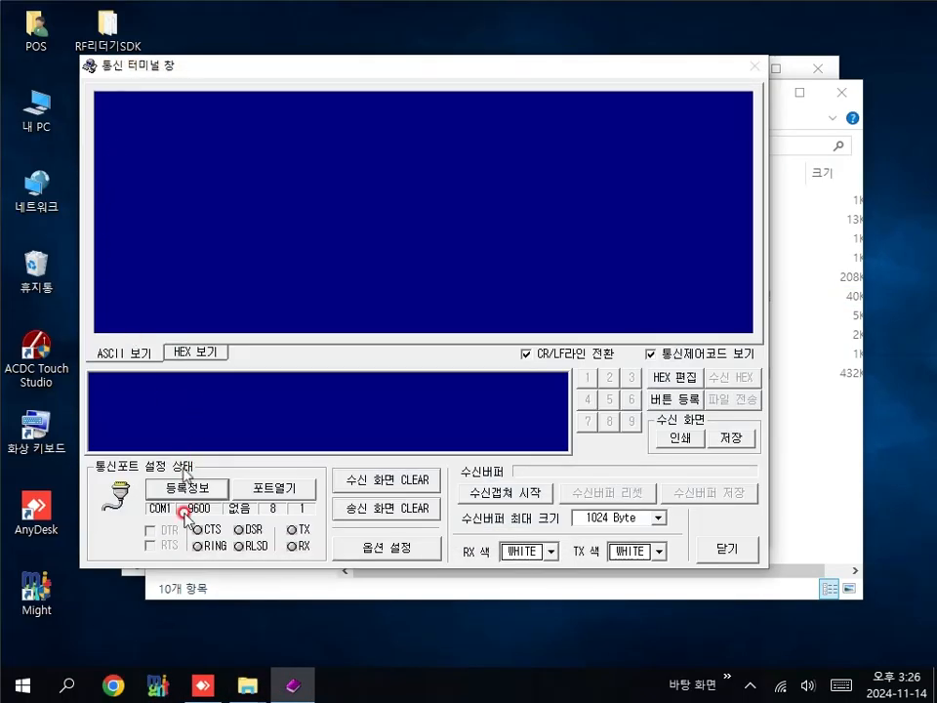
left_click(287, 493)
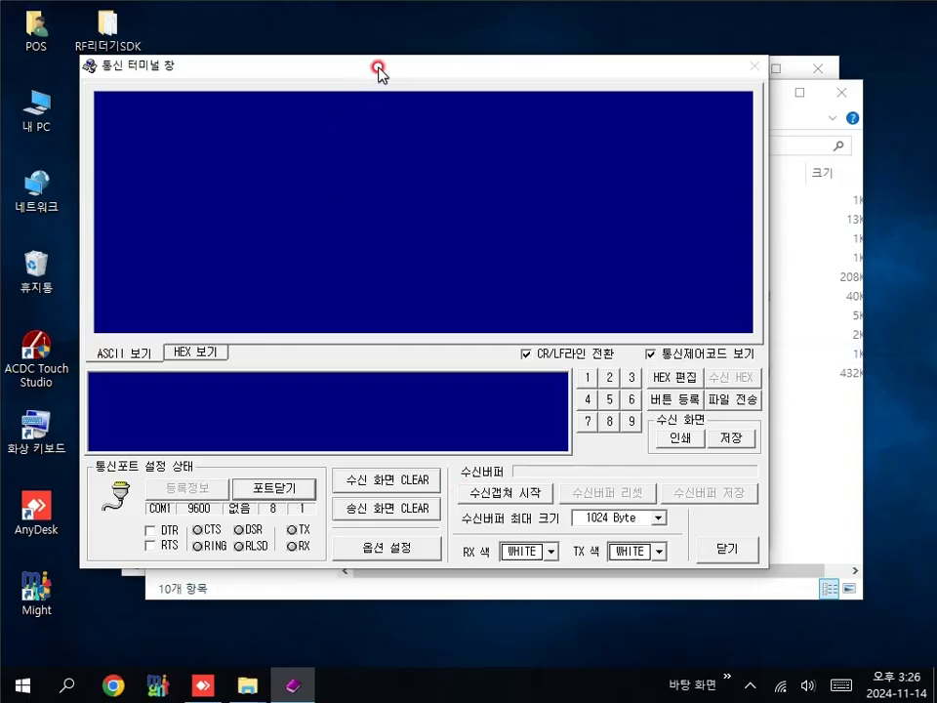
left_click(652, 354)
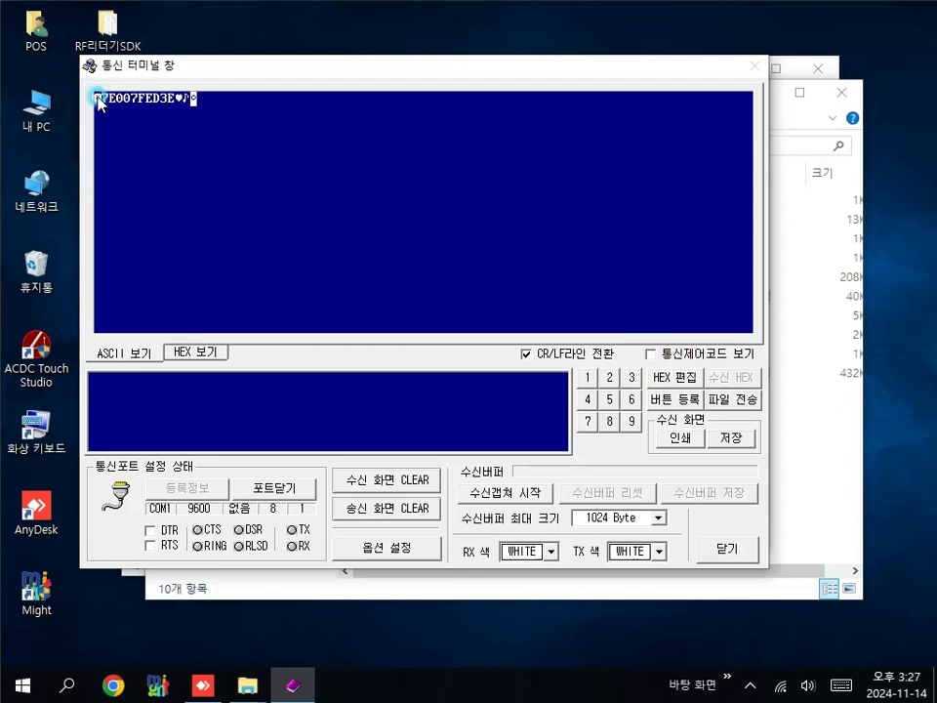
left_click_drag(97, 96, 189, 99)
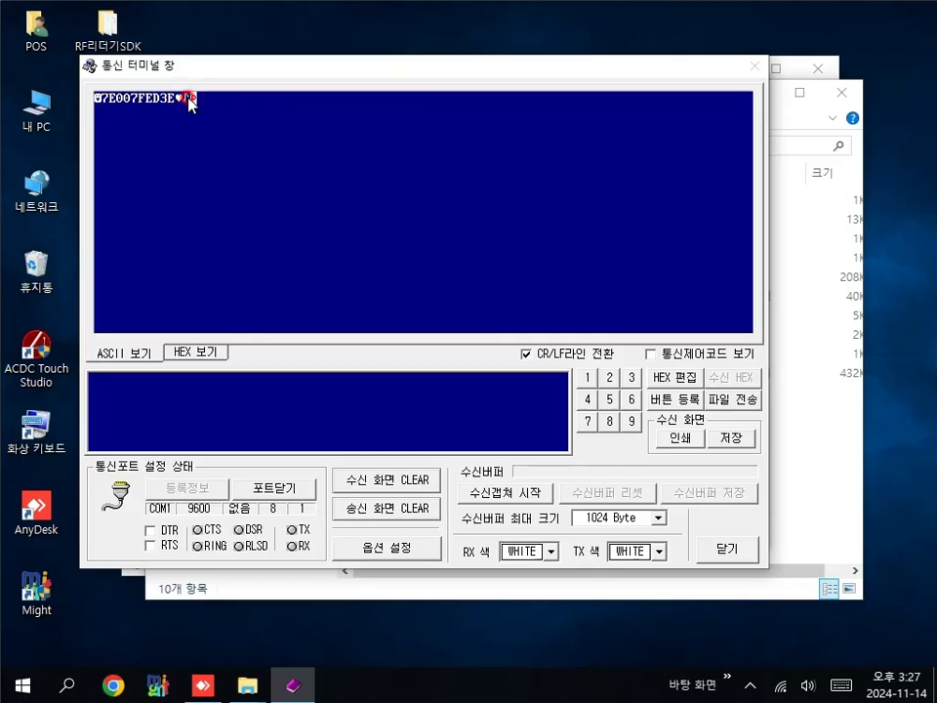
Step: Show control codes to see STX/ETX around 7E007FED3E, then hide them and close the terminal
left_click(680, 353)
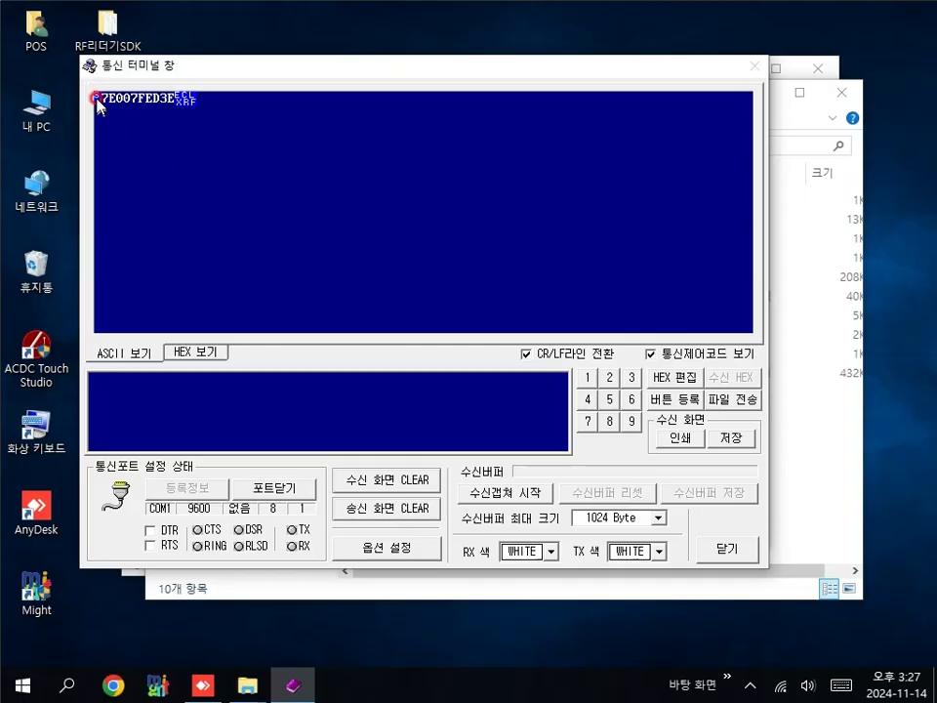
left_click(177, 101)
left_click(99, 100)
left_click(94, 106)
left_click(718, 357)
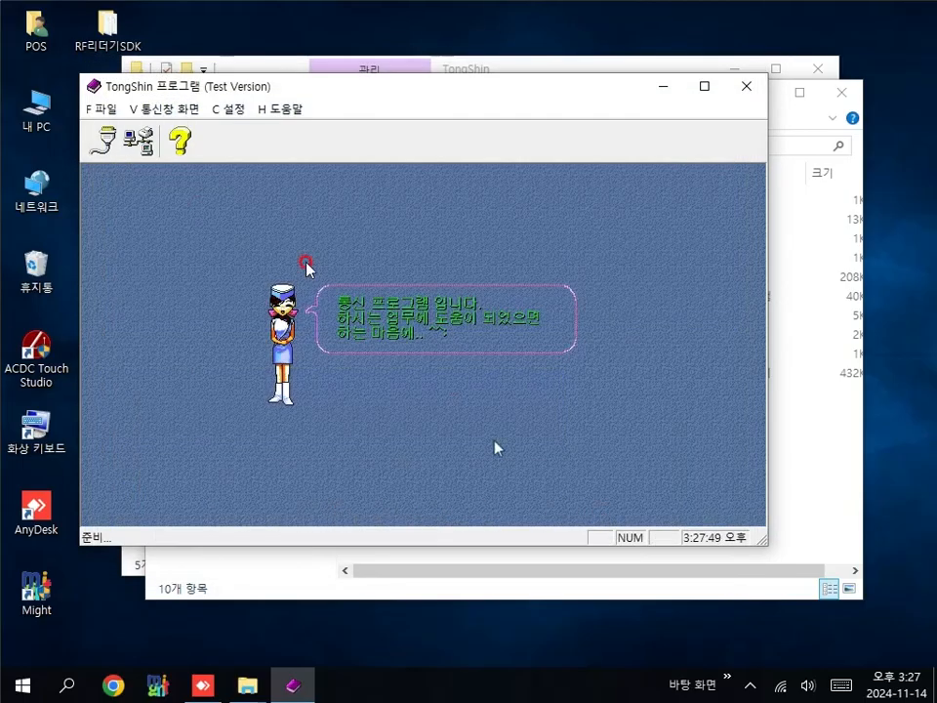
left_click(96, 143)
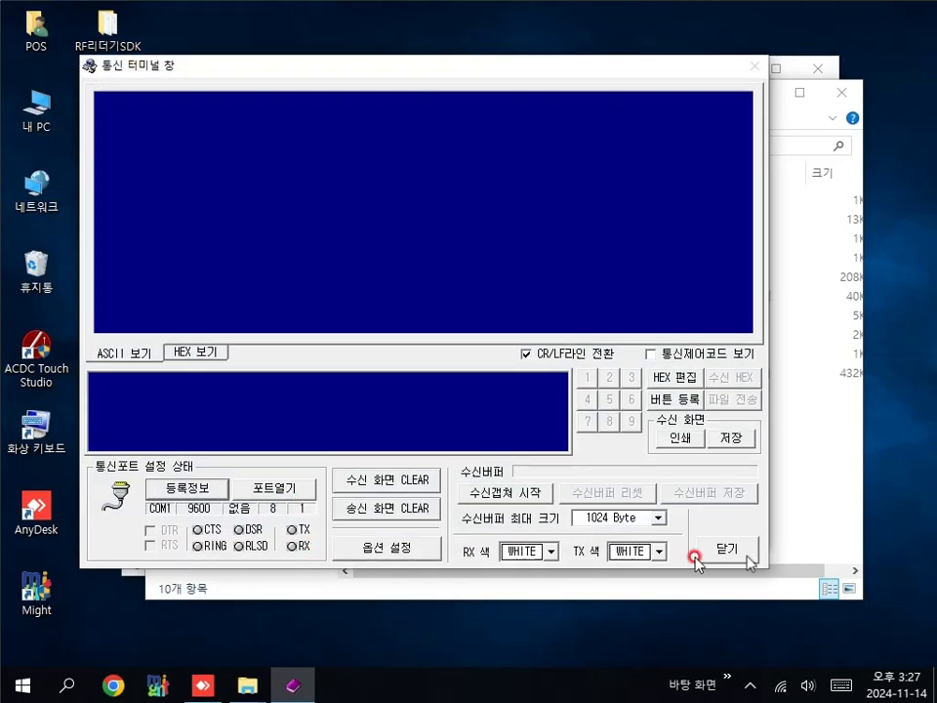
left_click(723, 547)
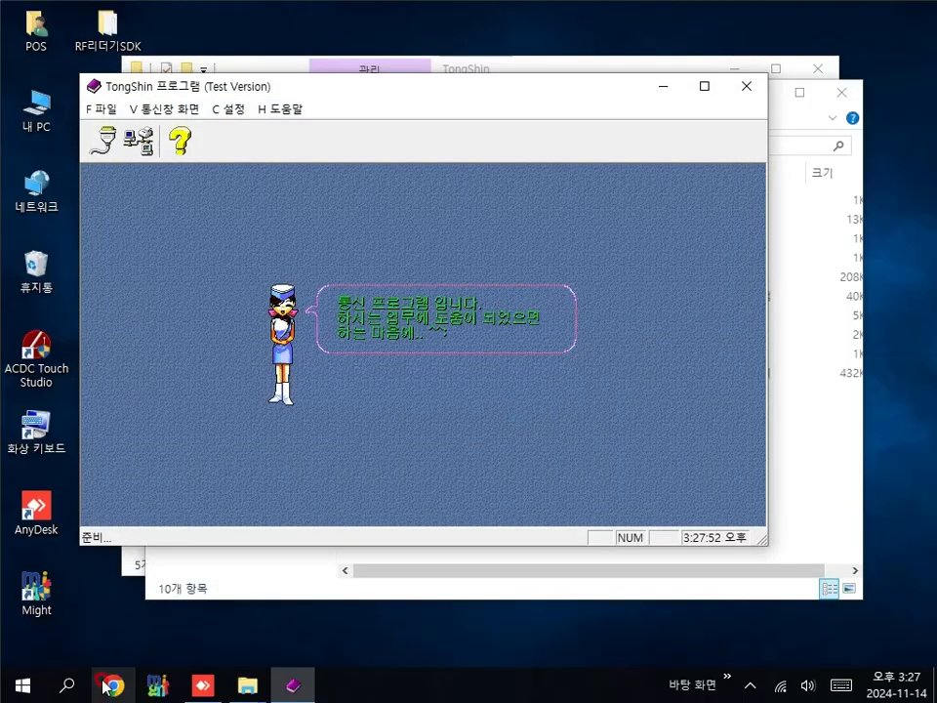
Step: Launch Might POS and enter the settings password
double_click(37, 596)
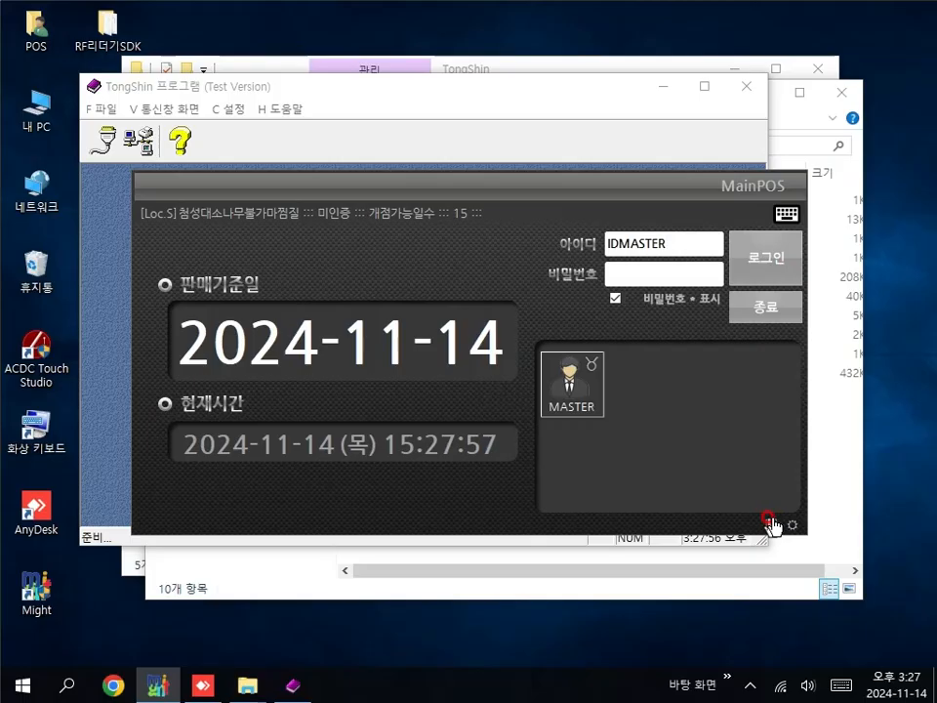
left_click(790, 528)
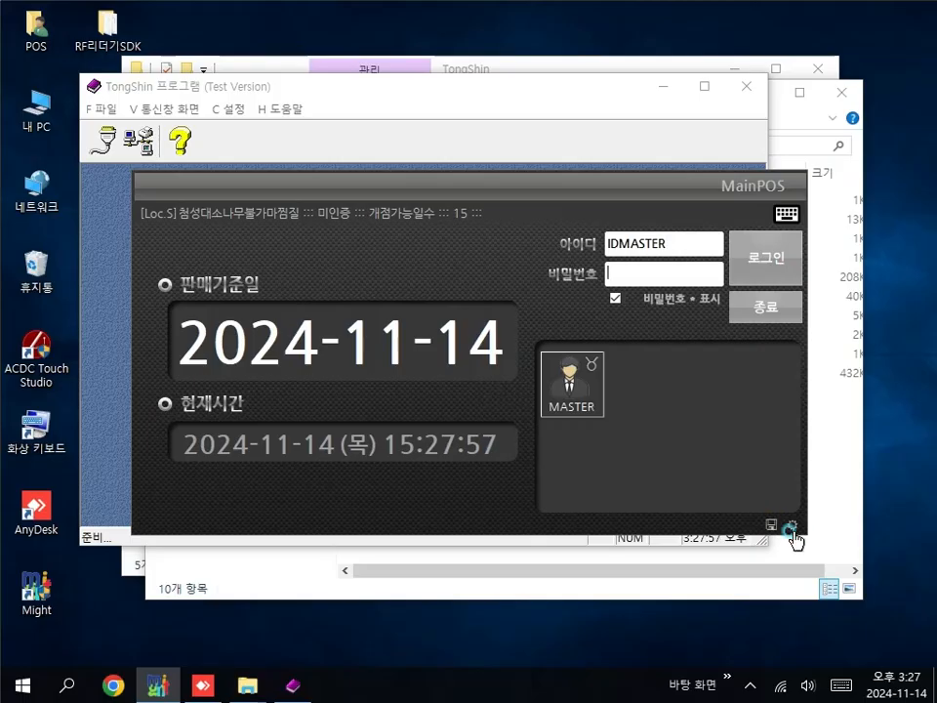
left_click(651, 453)
left_click(652, 455)
left_click(653, 455)
left_click(653, 455)
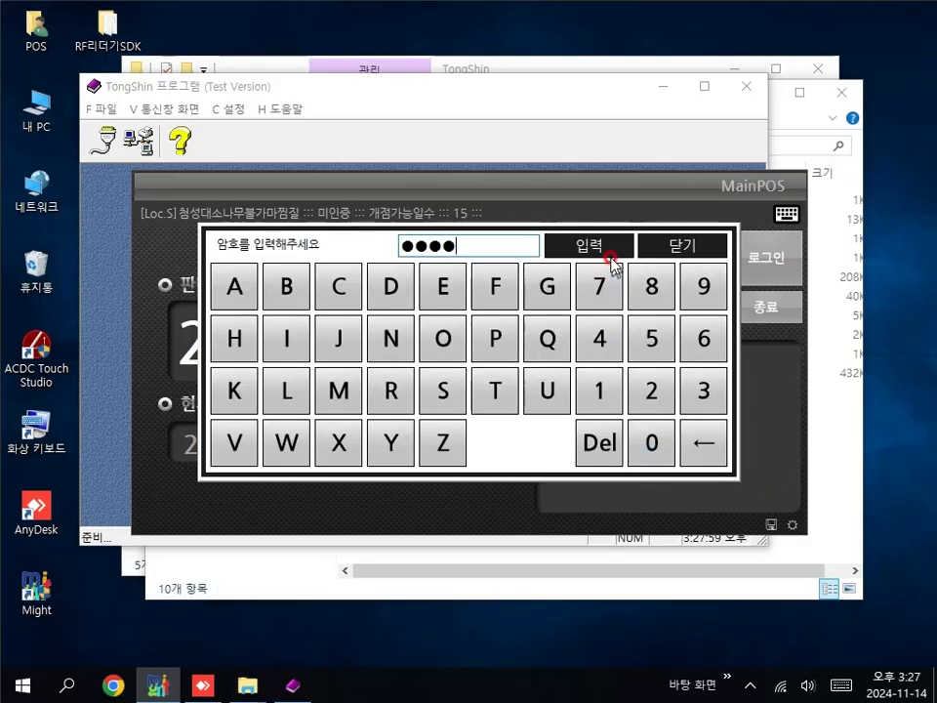
left_click(606, 238)
Step: Save POS management settings with the RF reader on COM 1 at 9600, then exit
left_click(122, 76)
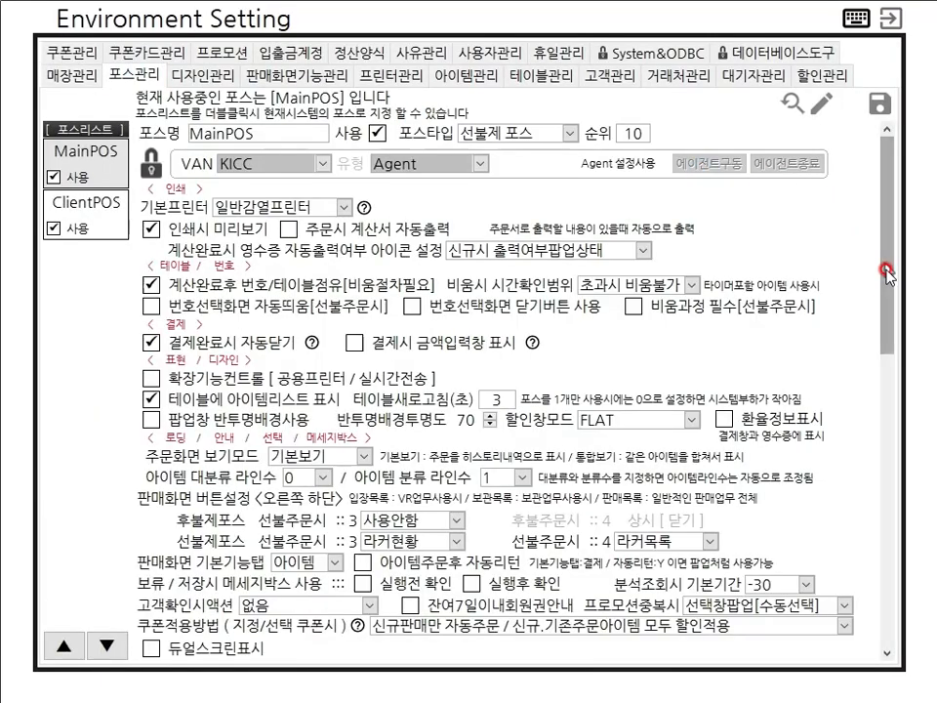
left_click_drag(891, 266, 895, 592)
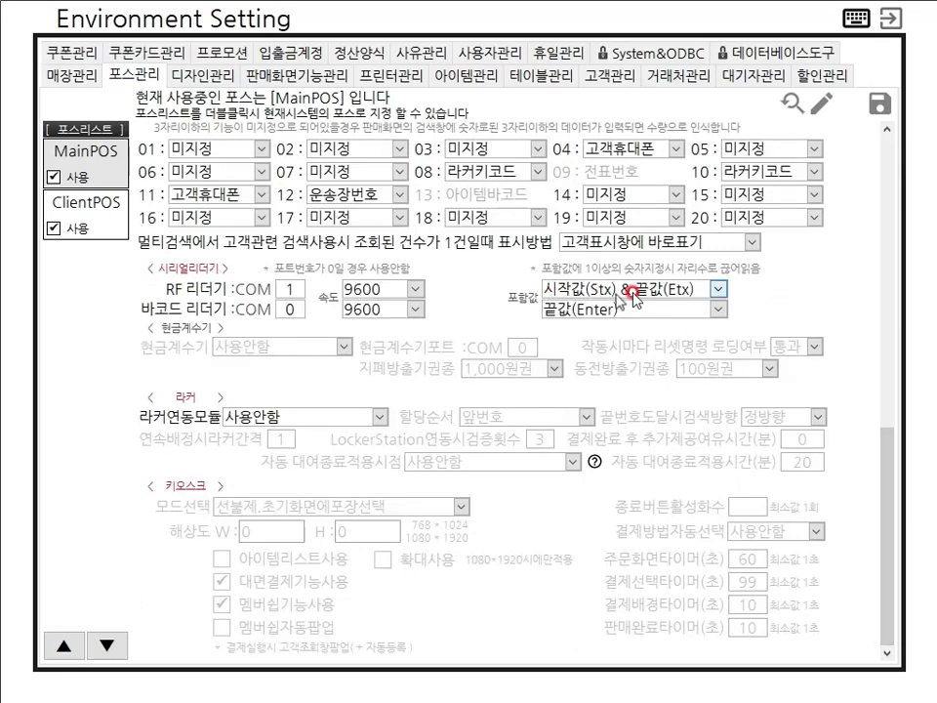
left_click(879, 104)
left_click(437, 402)
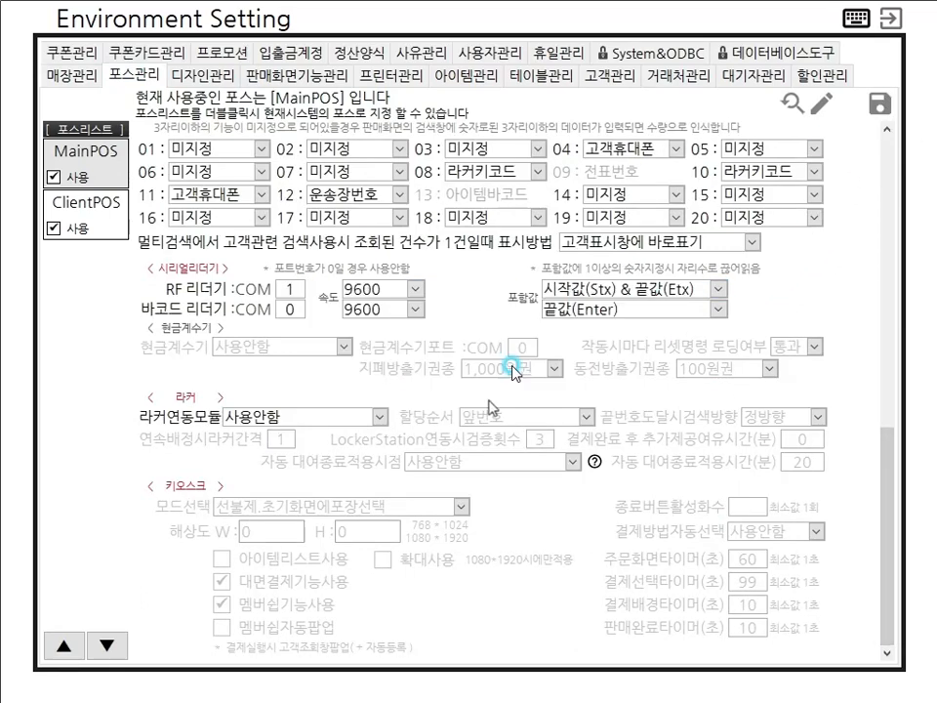
left_click(890, 17)
left_click(767, 315)
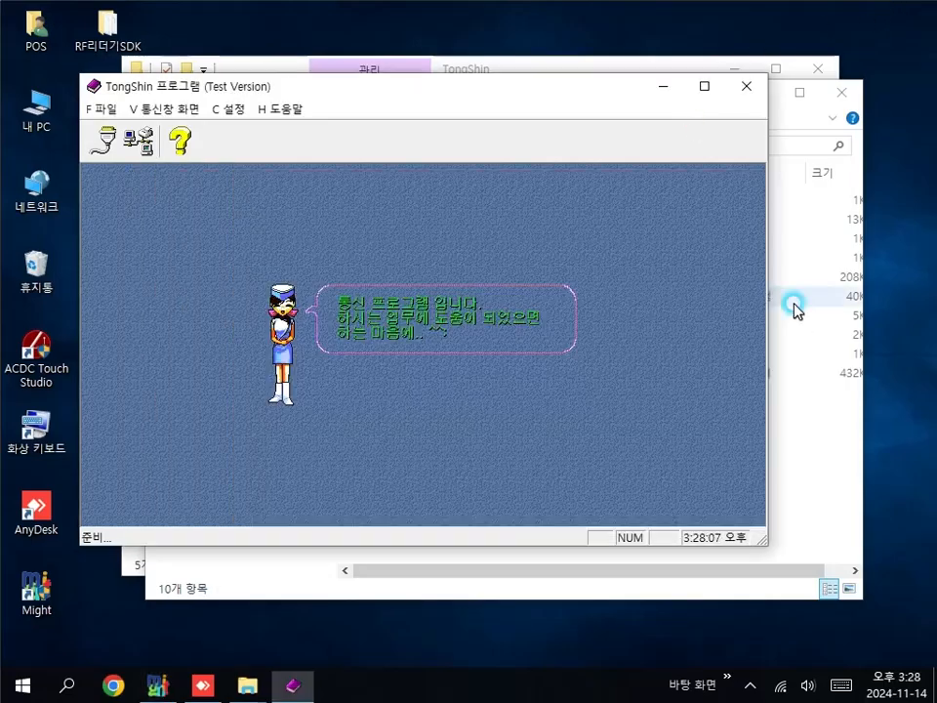
Step: Log in, scan a card to add a 15,000 찜질대인(남) ticket, and discard the sale
left_click(43, 613)
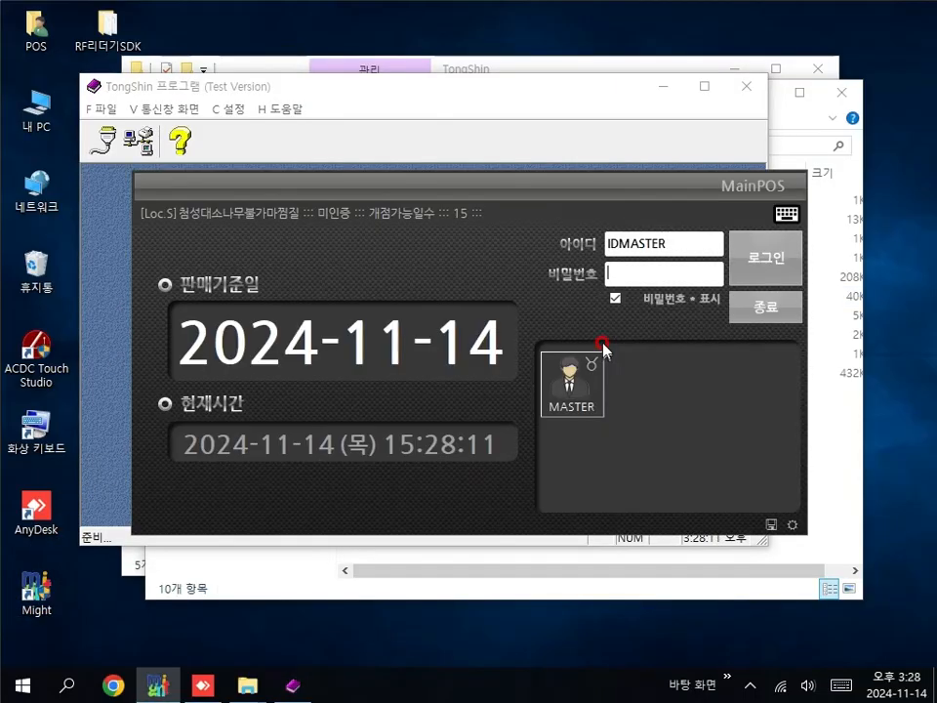
left_click(770, 259)
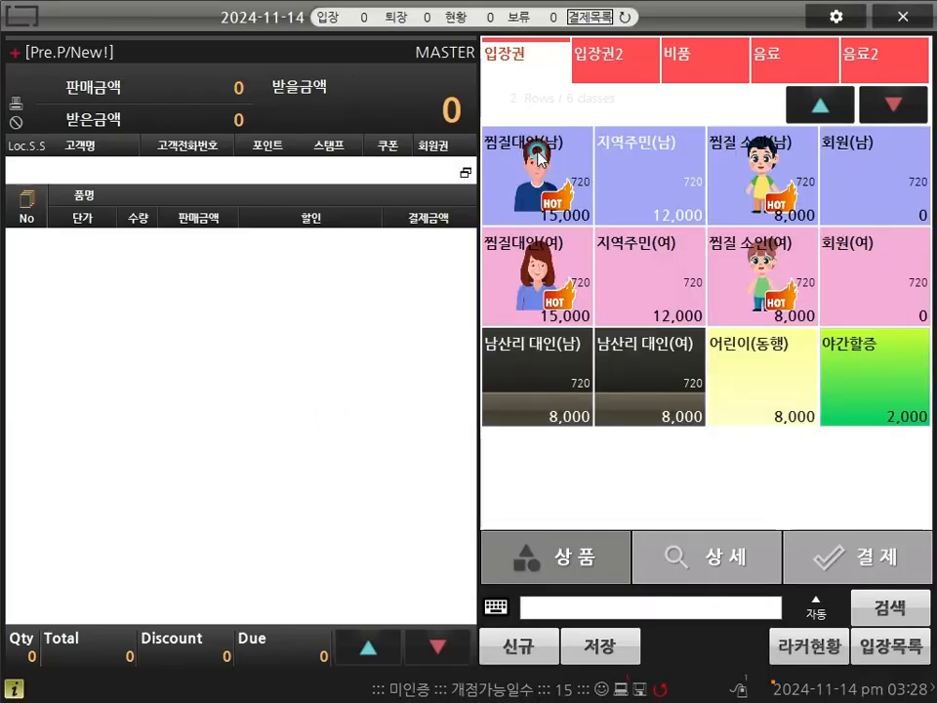
left_click(537, 154)
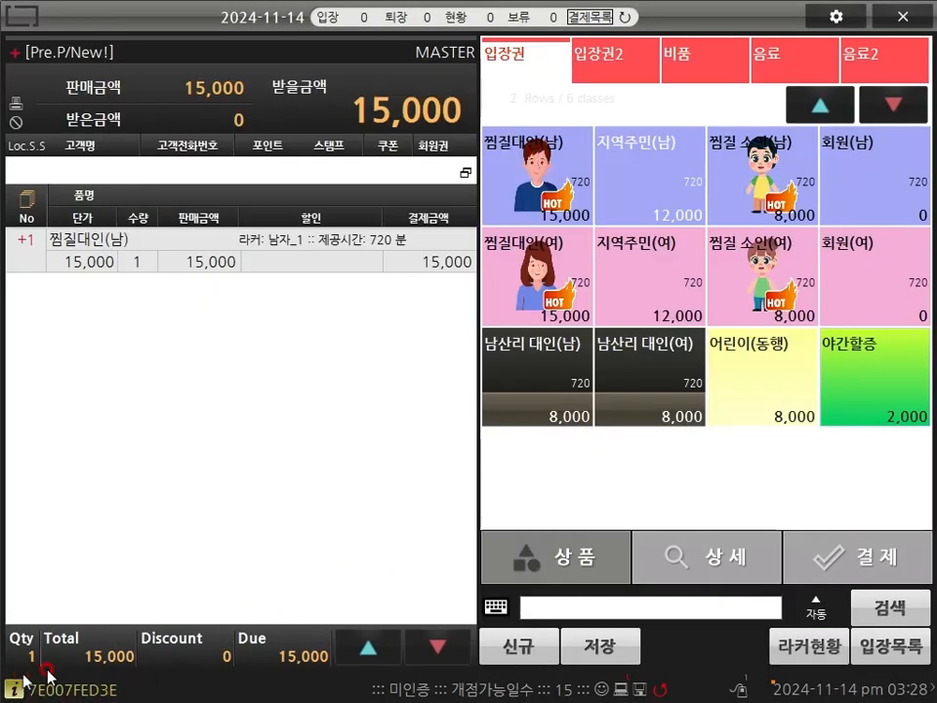
left_click(531, 652)
left_click(547, 399)
Step: Scan the card again to add 찜질대인, clear the sale, and quit the POS
left_click(550, 179)
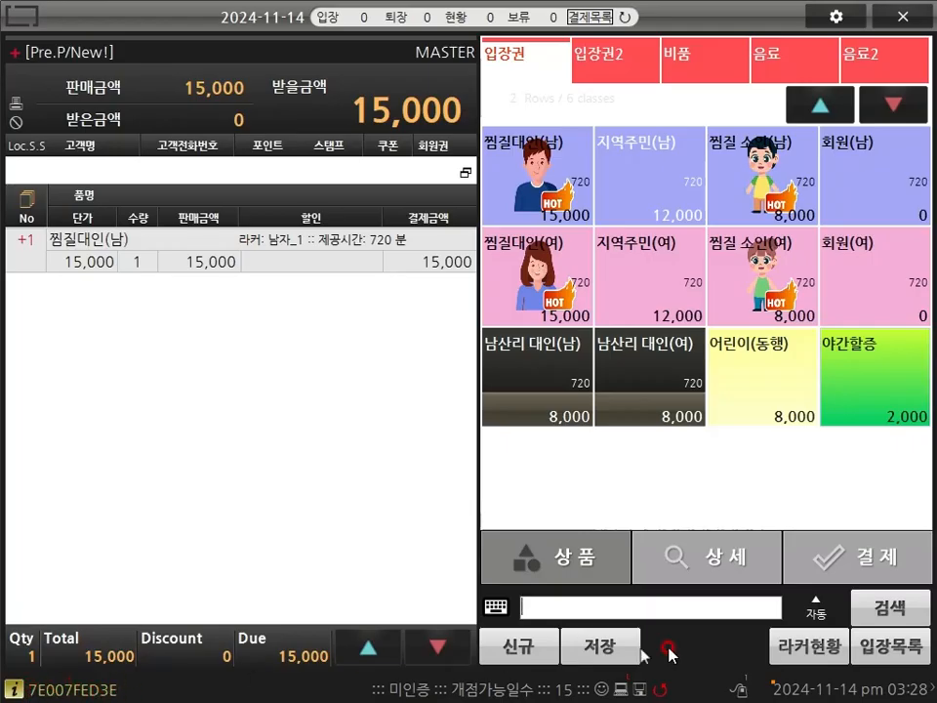
left_click(506, 648)
left_click(574, 394)
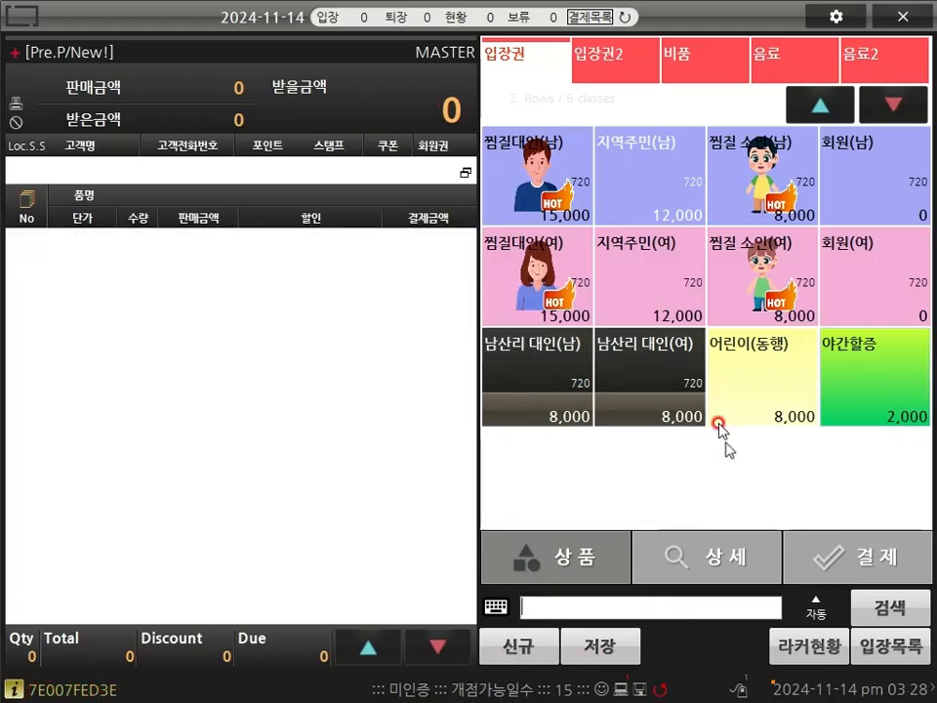
left_click(906, 19)
left_click(389, 403)
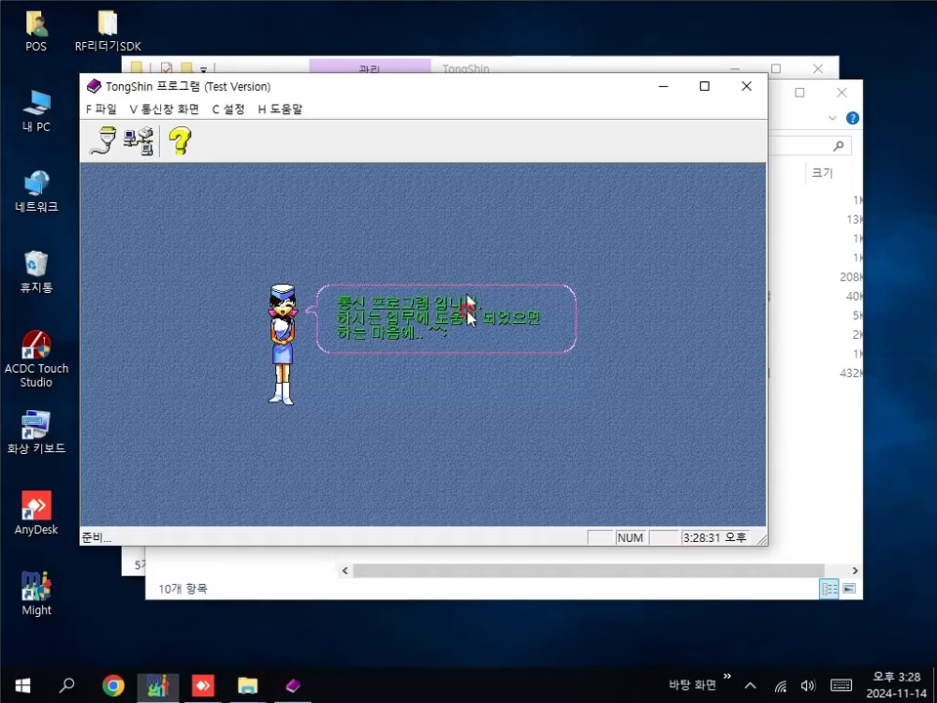
left_click(392, 406)
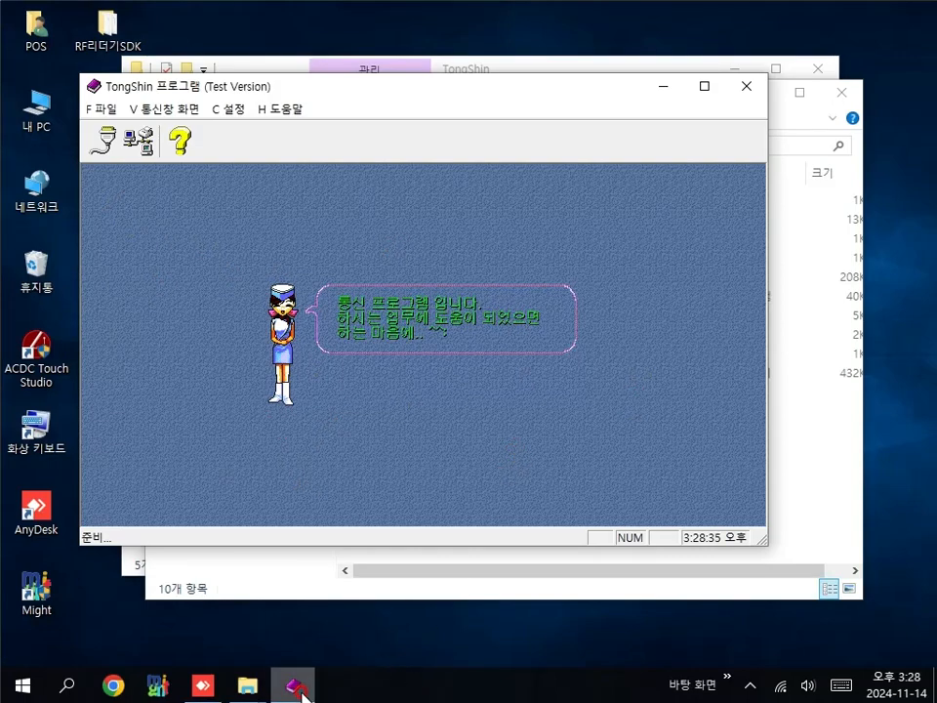
Step: Launch 工程1.exe from the RF리더기SDK folder with the English interface
left_click(104, 151)
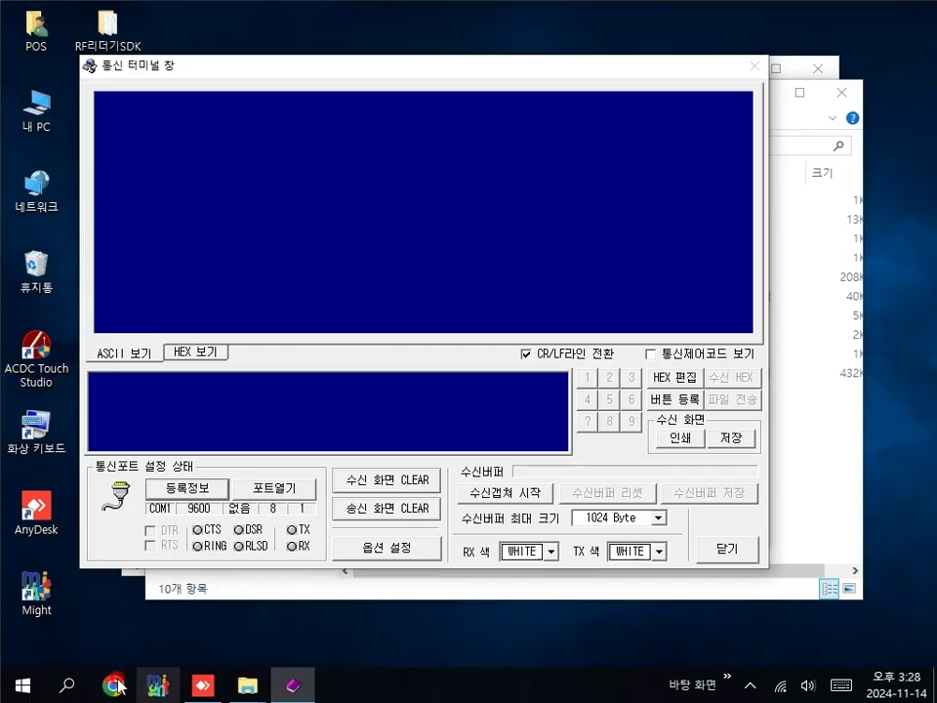
left_click(118, 36)
double_click(118, 36)
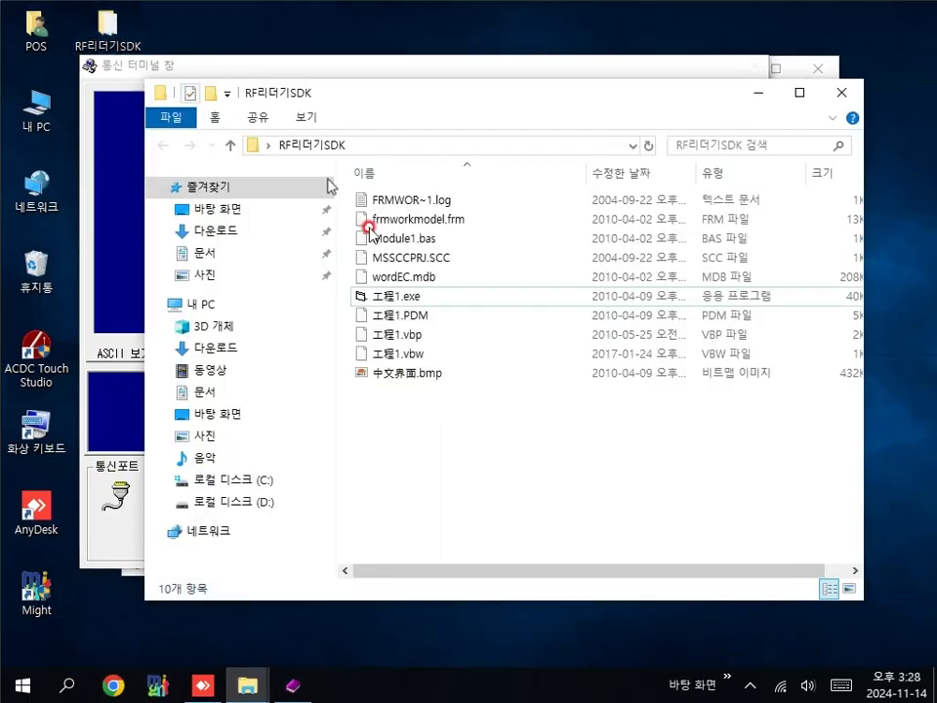
double_click(409, 296)
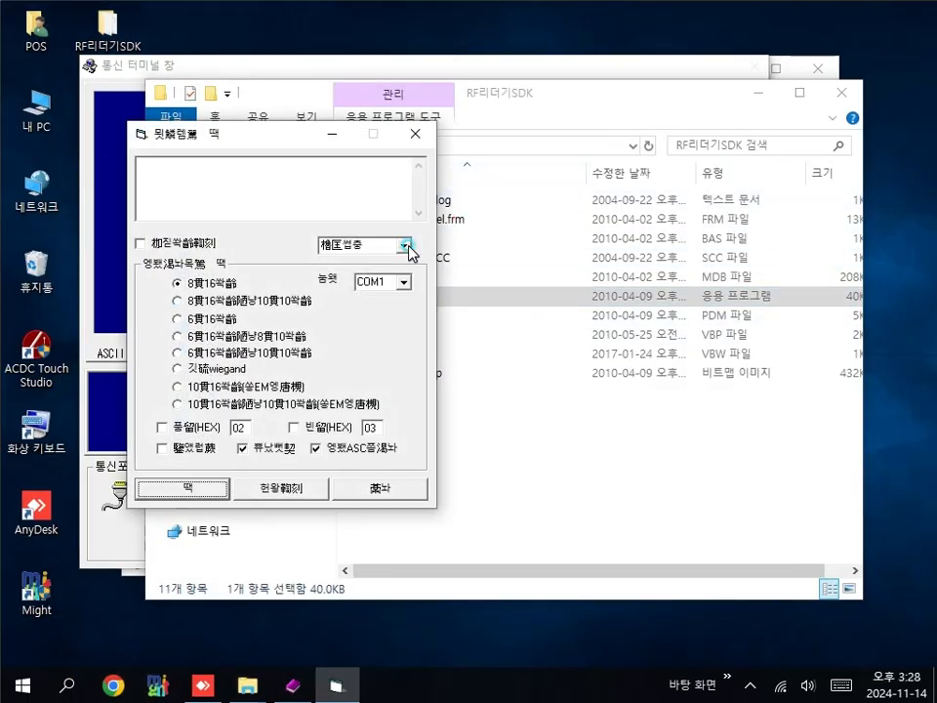
left_click(403, 245)
left_click(368, 272)
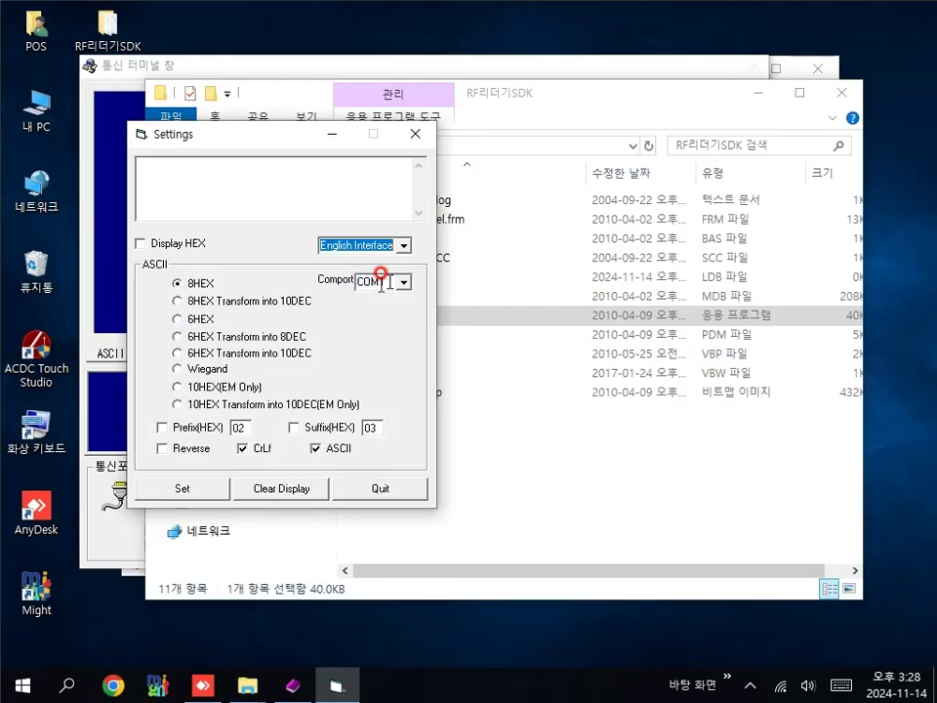
Step: Select 10HEX (EM Only) output, write it to the reader, and check the test read
left_click(174, 387)
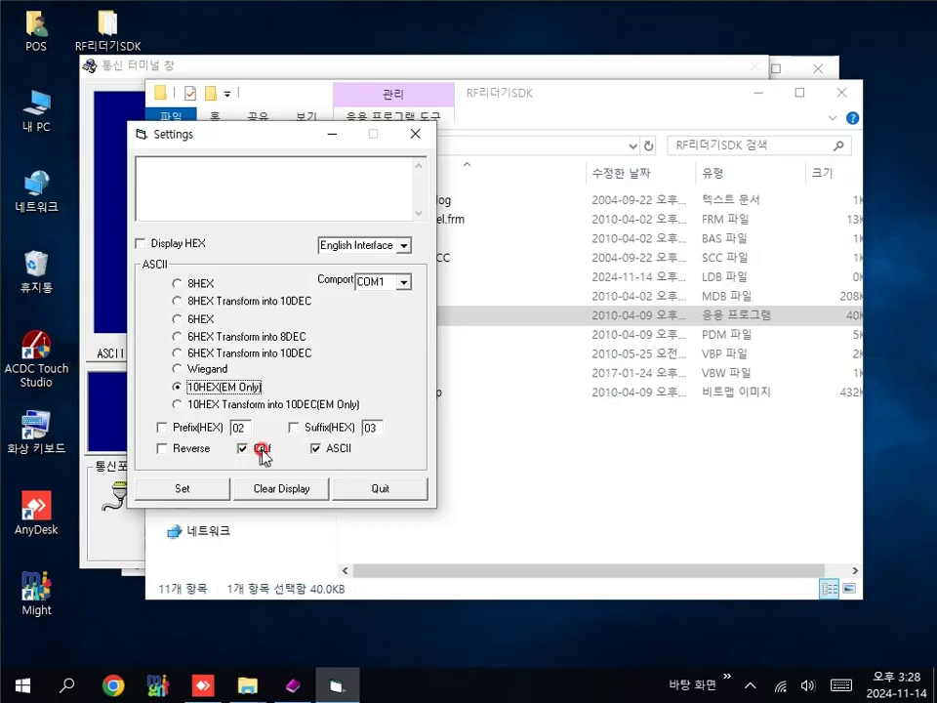
left_click(185, 491)
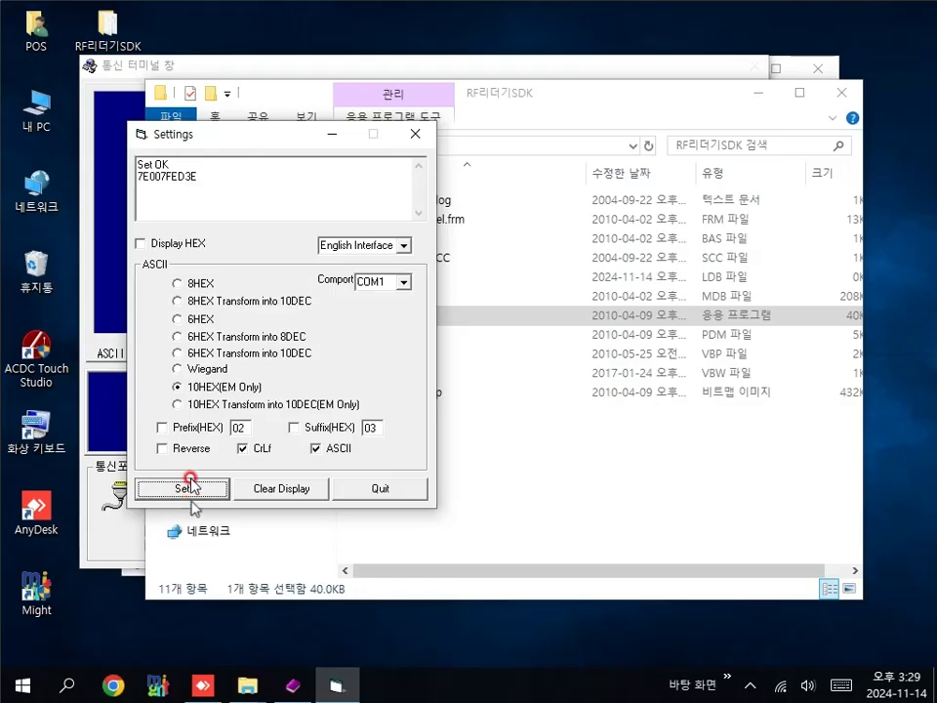
left_click(201, 190)
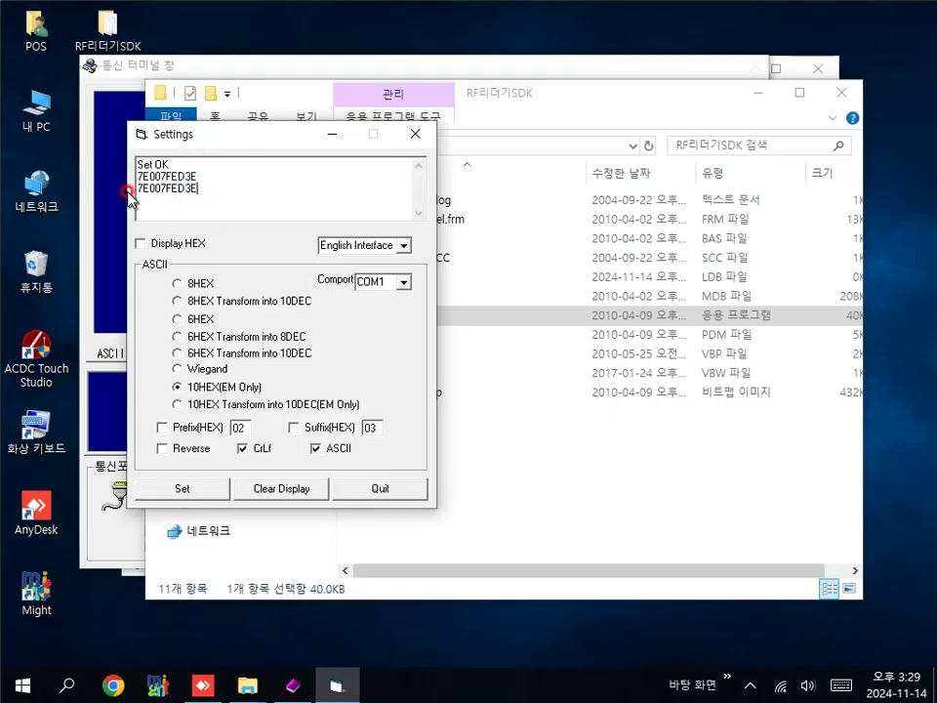
left_click(192, 176)
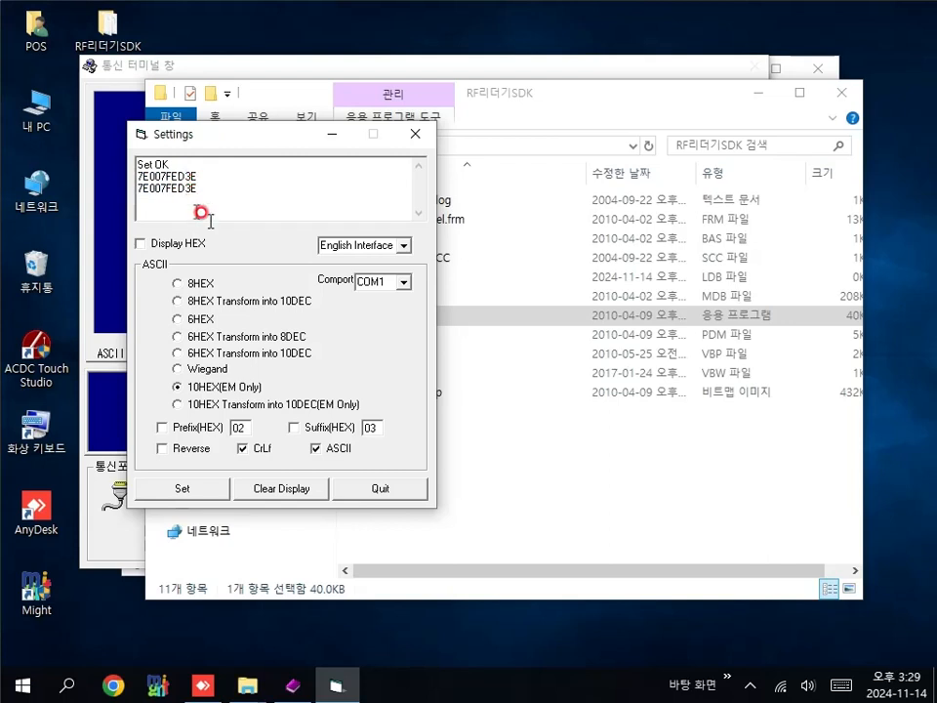
Step: Turn CrLf off and back on, applying Set each time, then quit the tool
left_click(251, 456)
left_click(198, 489)
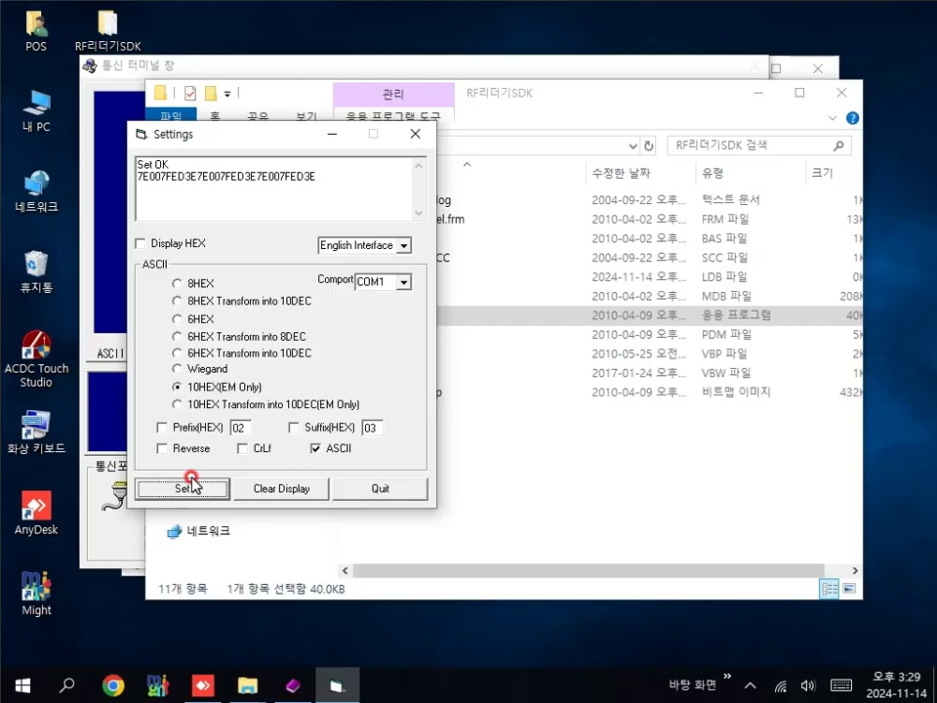
left_click(249, 450)
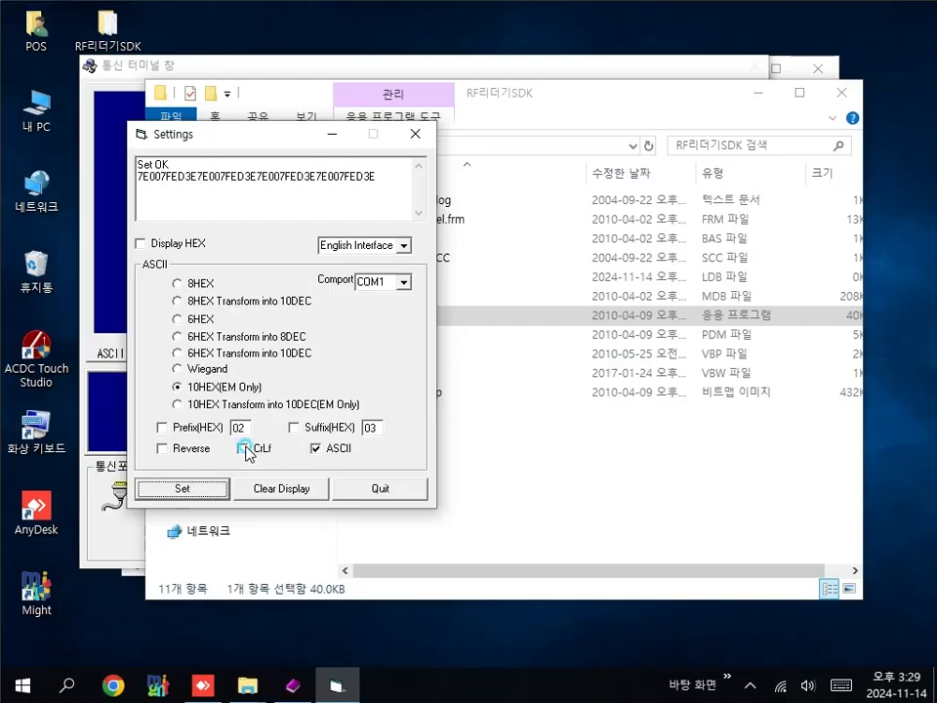
left_click(182, 487)
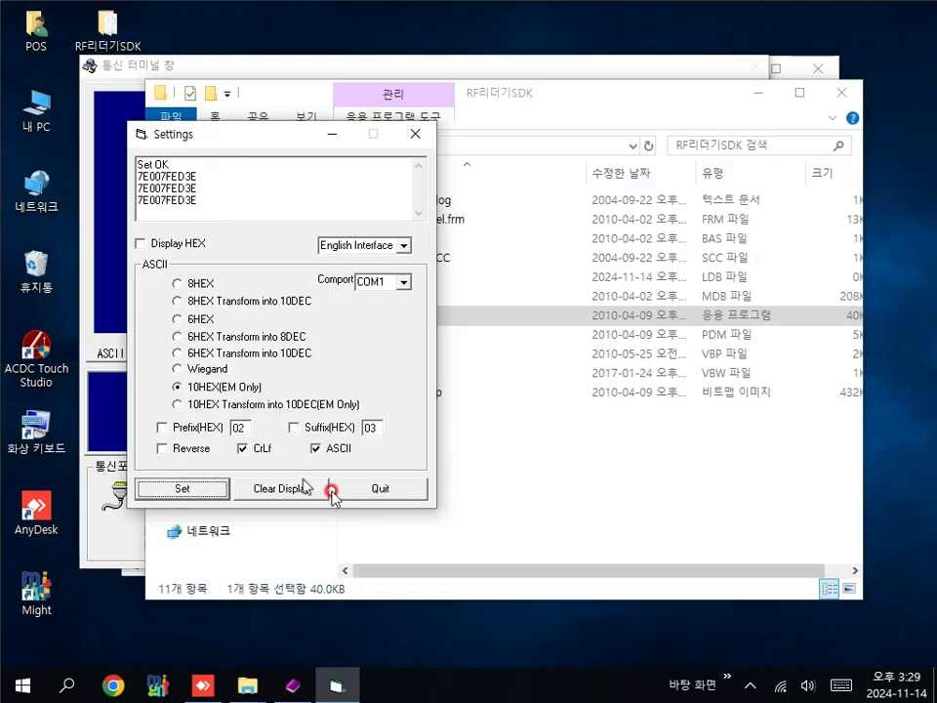
left_click(388, 492)
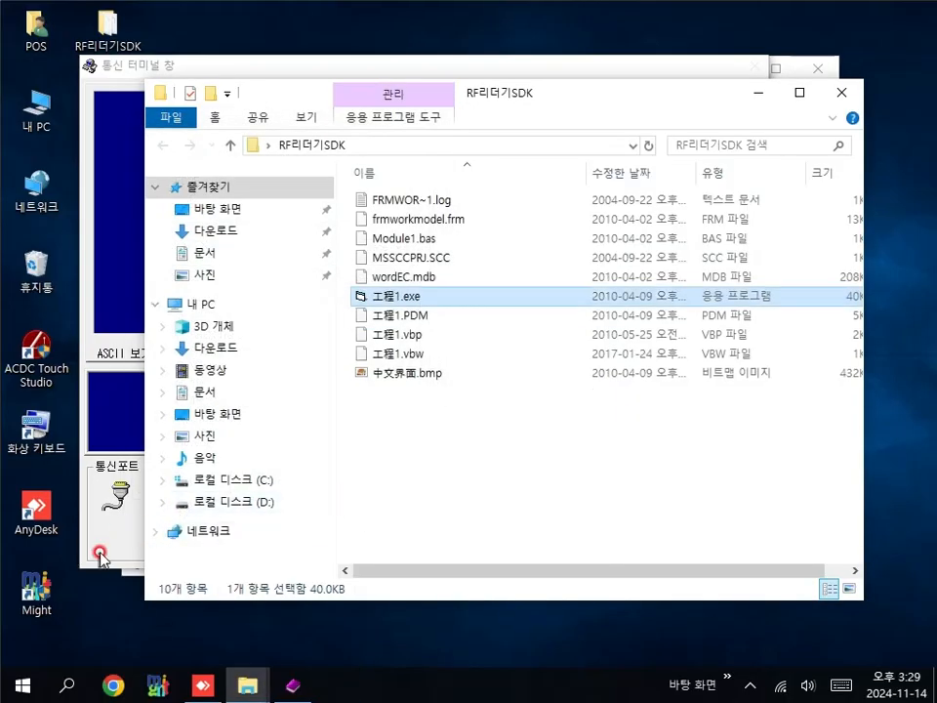
Step: Reopen the serial port, view the 7E007FED3E read ending in CR/LF with control codes, then close the terminal
left_click(98, 548)
left_click(275, 490)
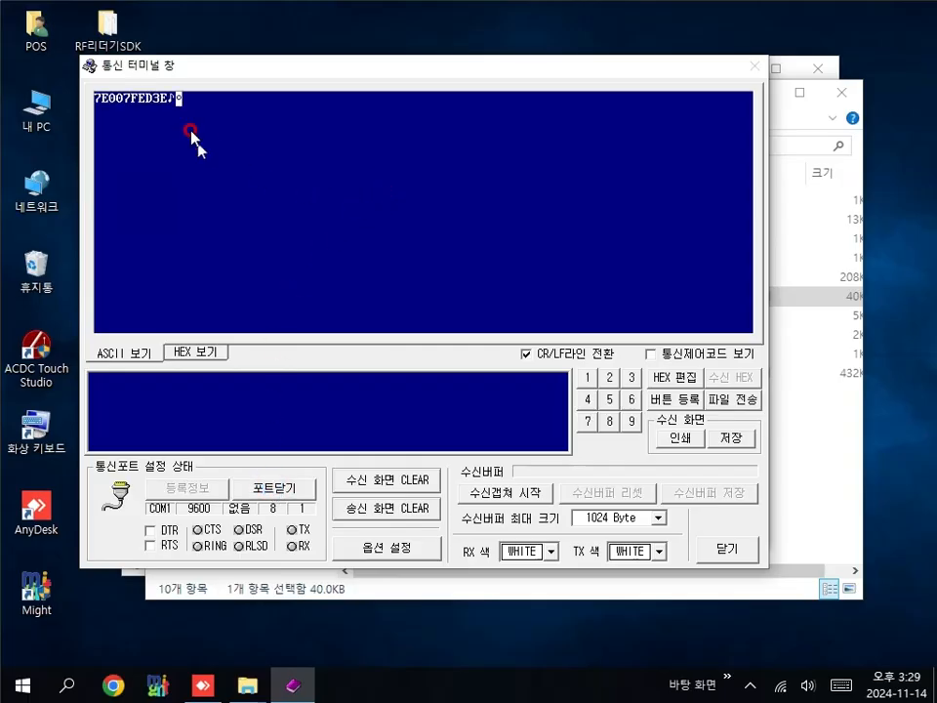
left_click(651, 353)
left_click(728, 549)
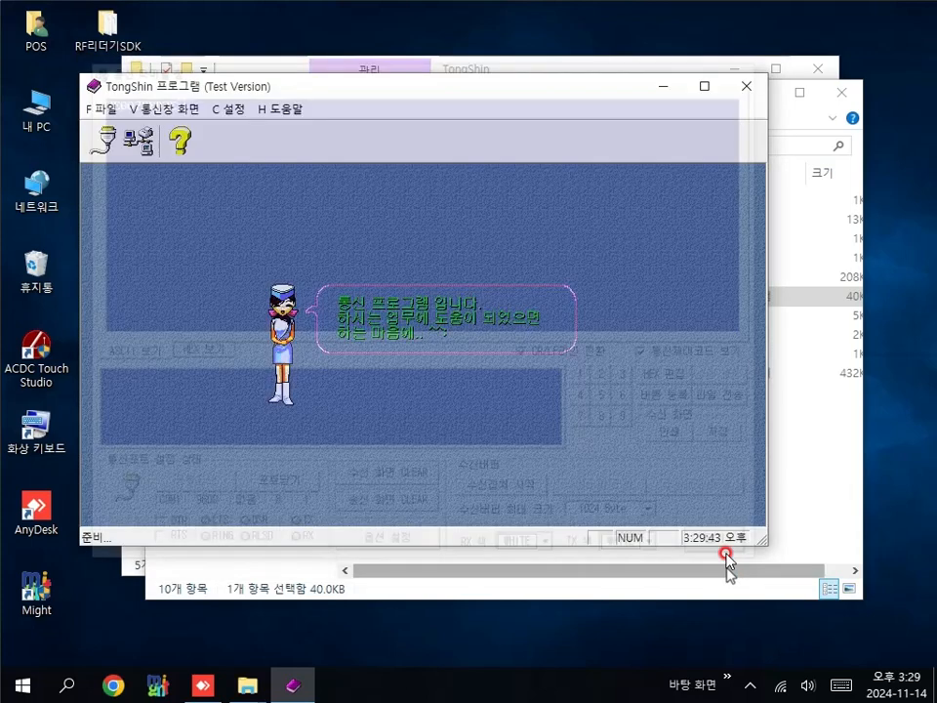
Step: Launch and log in to Might POS, then set the RF reader 포함값 to 끝값(Enter)
double_click(39, 596)
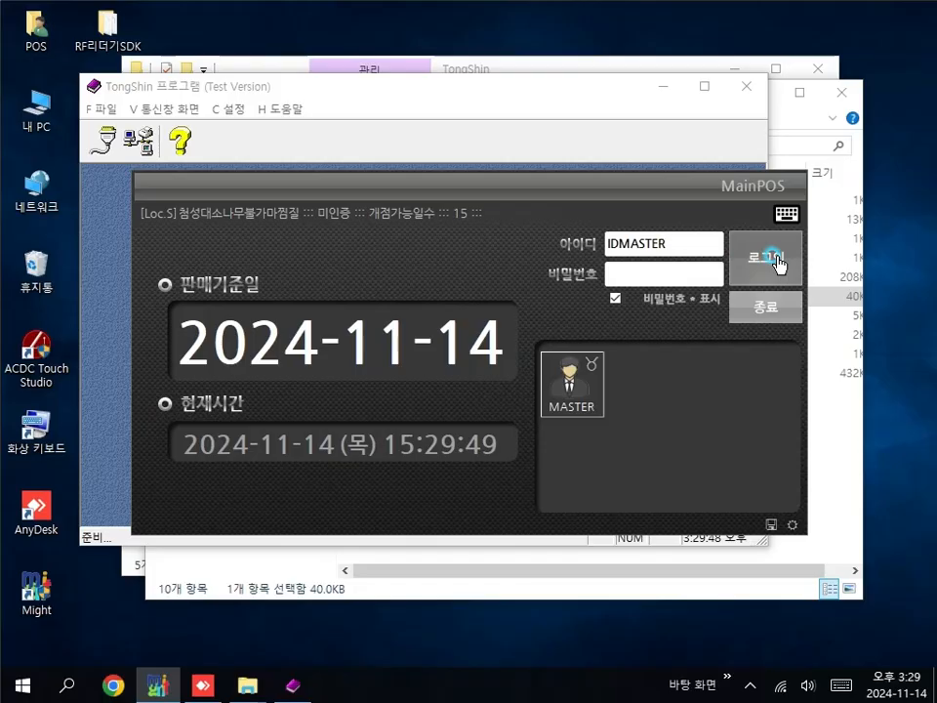
left_click(774, 260)
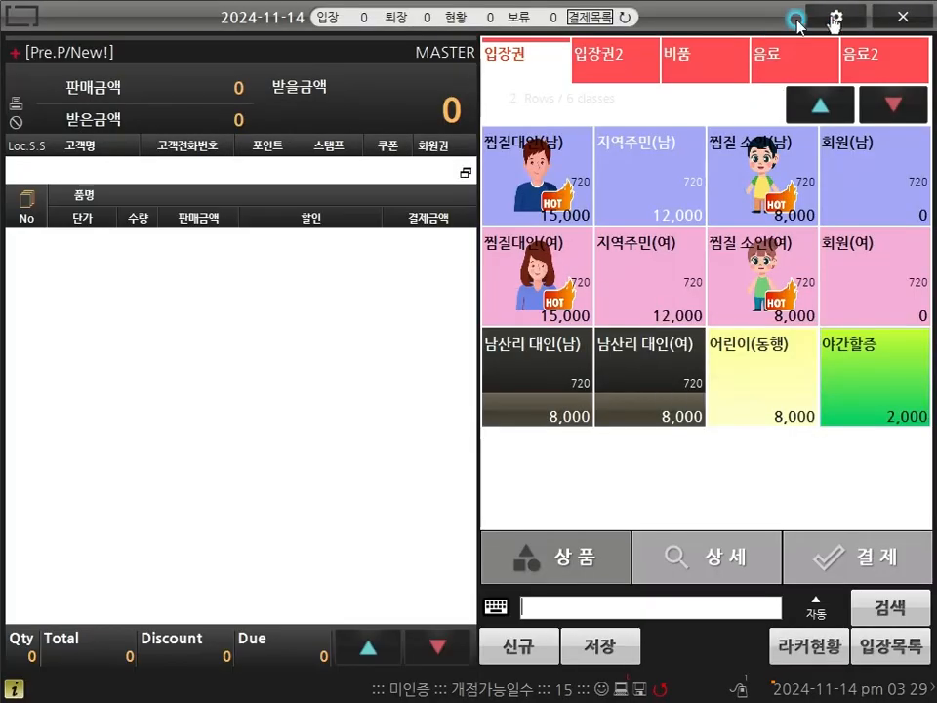
left_click(831, 15)
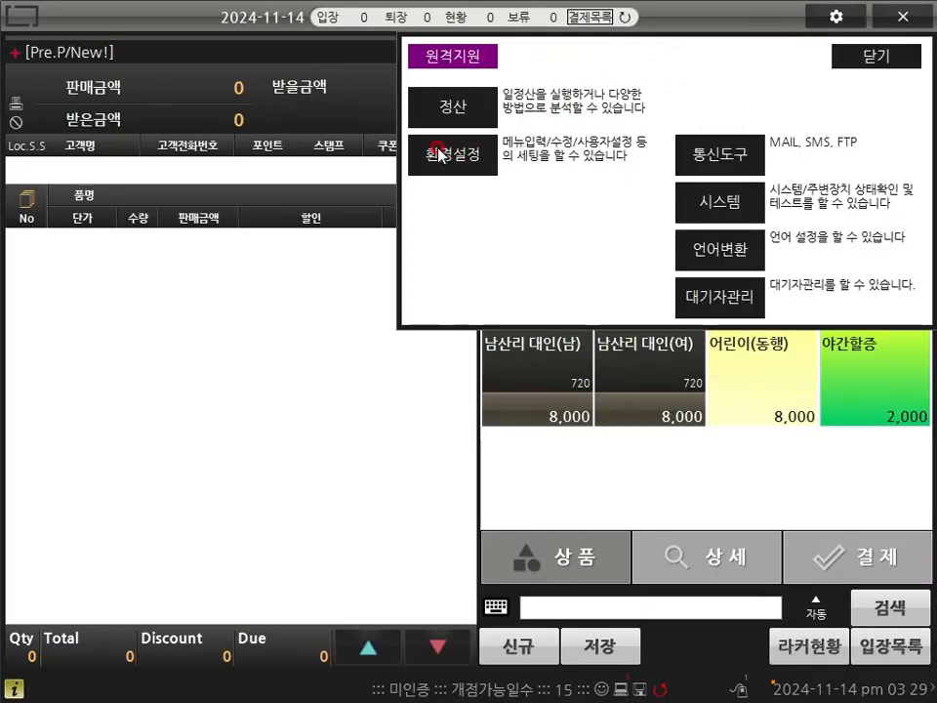
left_click(435, 152)
left_click(125, 74)
left_click_drag(886, 298, 881, 547)
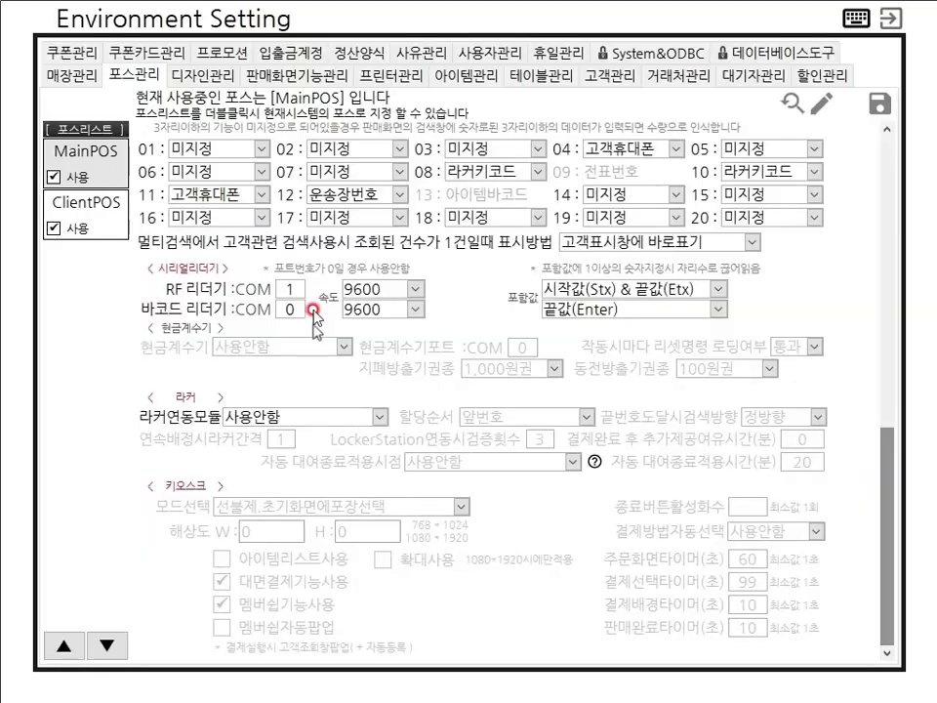
left_click(720, 299)
left_click(596, 310)
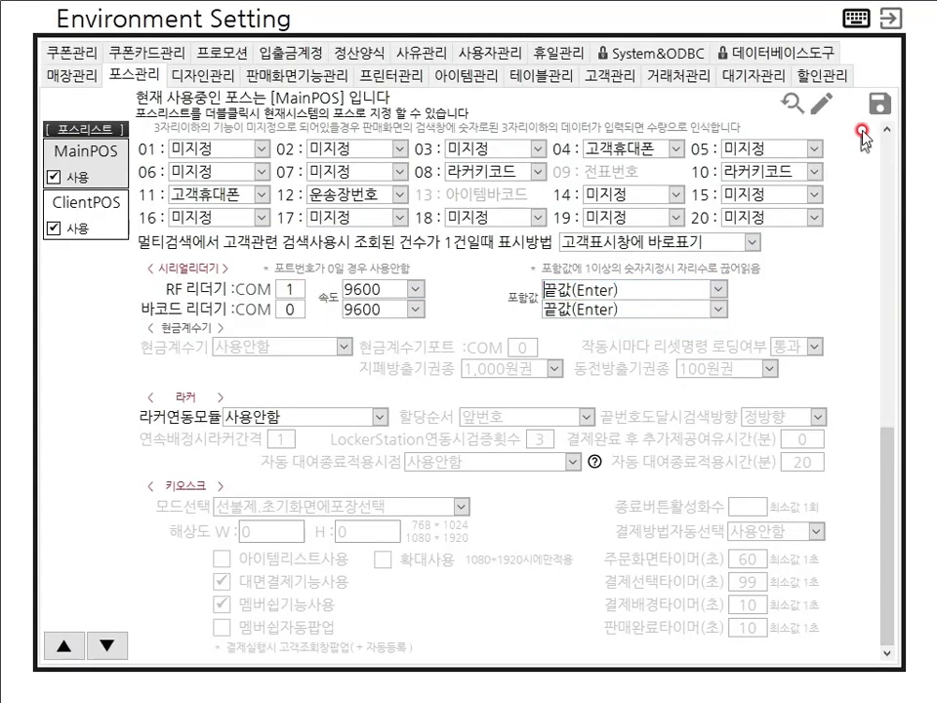
Step: Save the environment settings, close them, and exit the POS
left_click(888, 107)
left_click(482, 394)
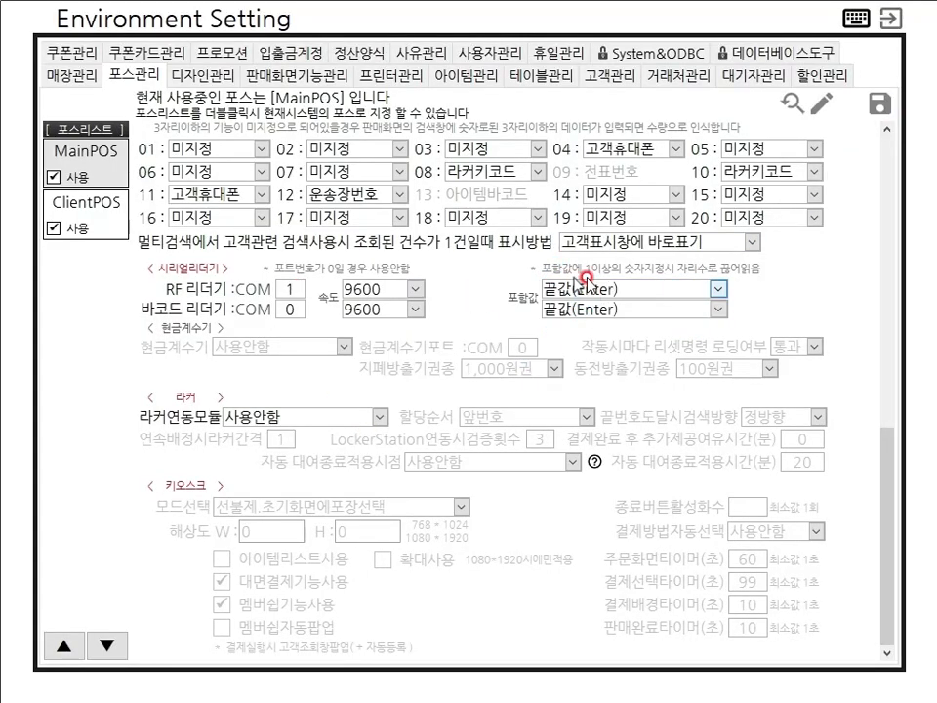
left_click(890, 17)
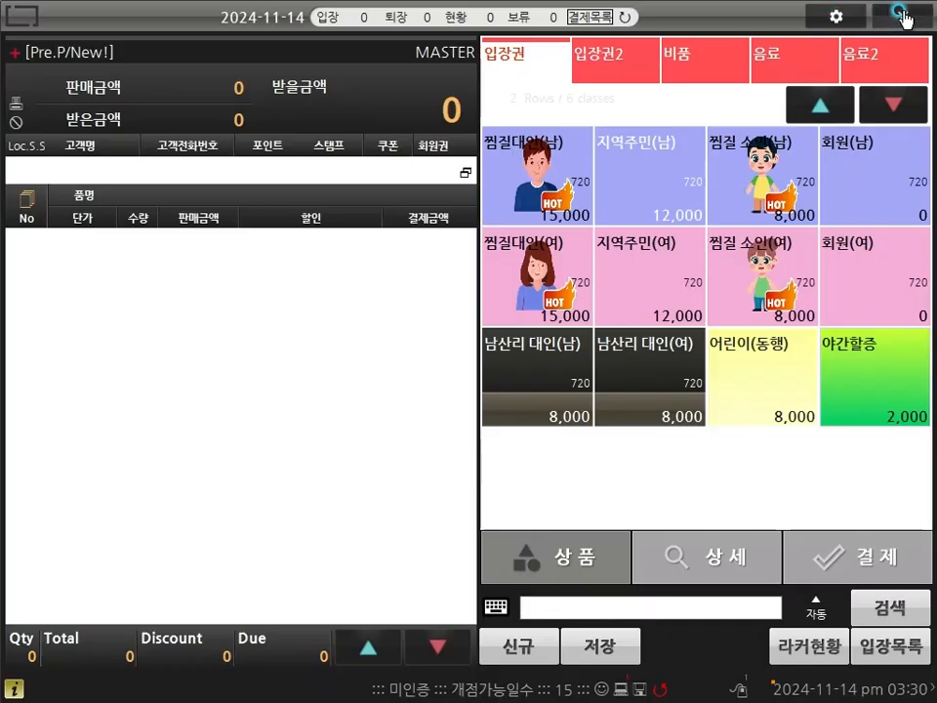
left_click(902, 17)
left_click(387, 398)
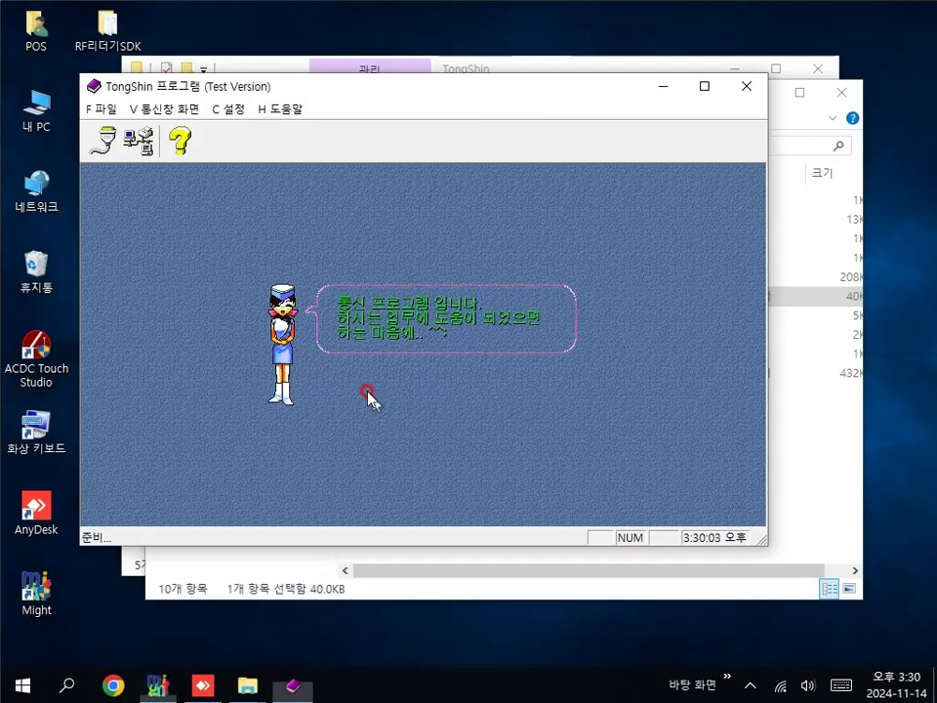
Step: Launch Might POS, log in, ring up a 찜질대인(남) ticket, and discard the sale without holding it
double_click(41, 598)
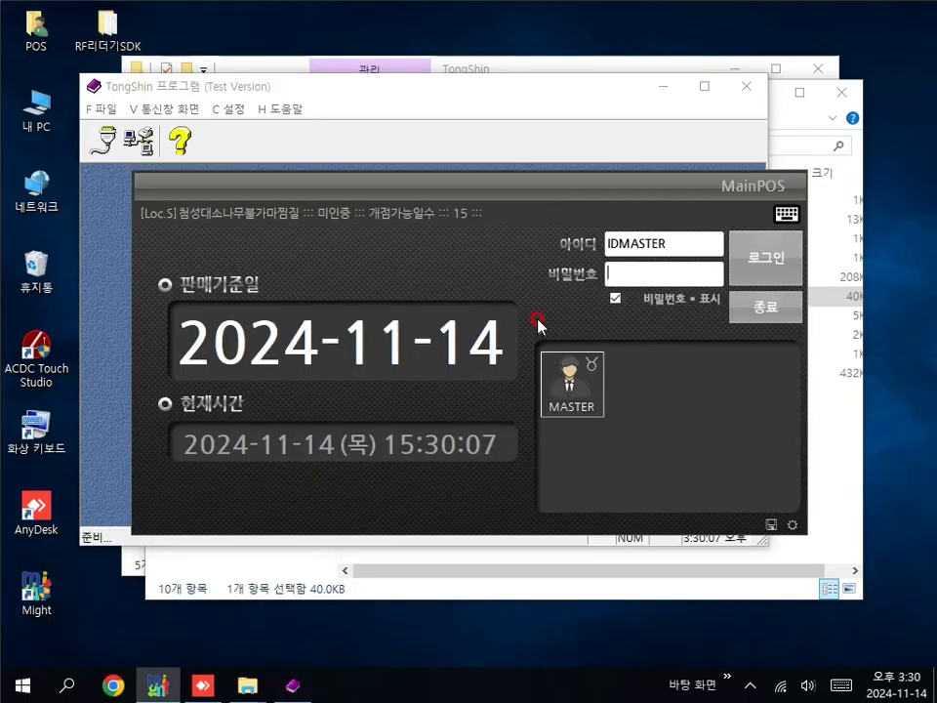
left_click(786, 258)
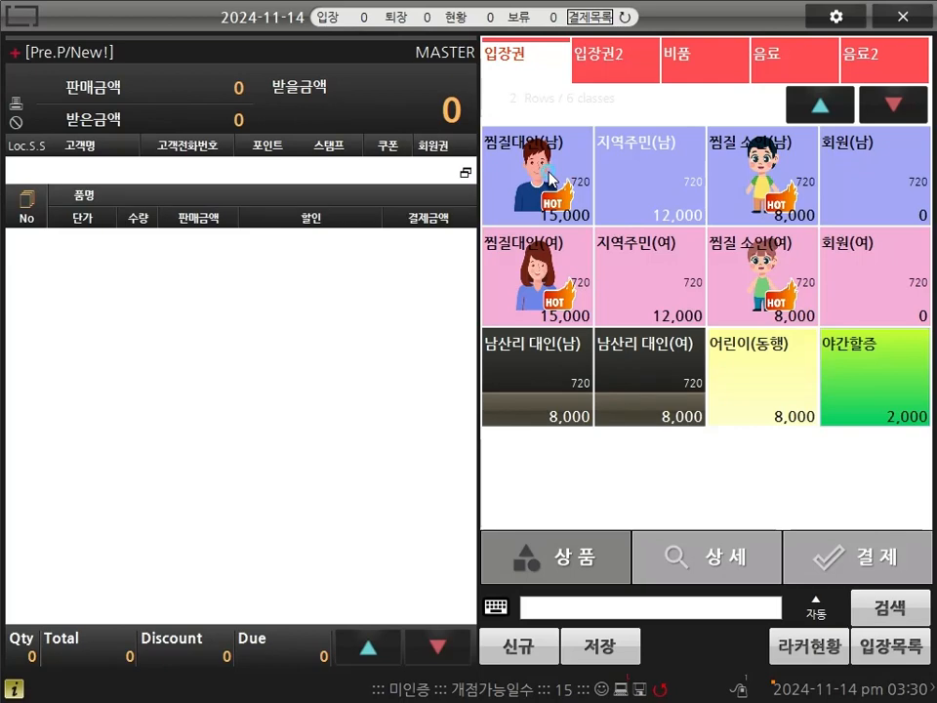
left_click(550, 173)
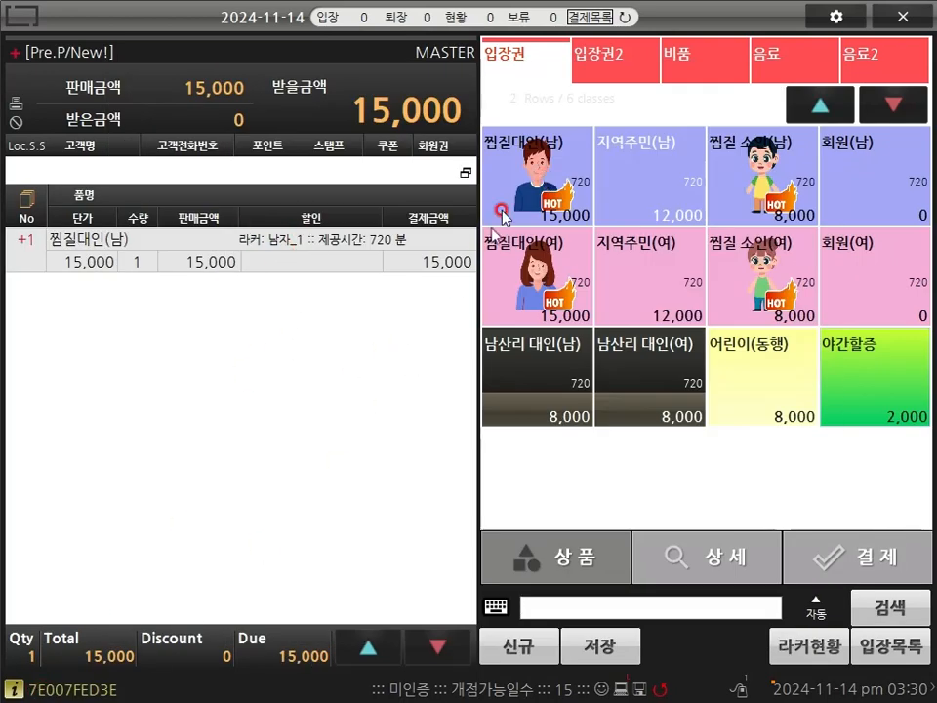
left_click(527, 641)
left_click(562, 398)
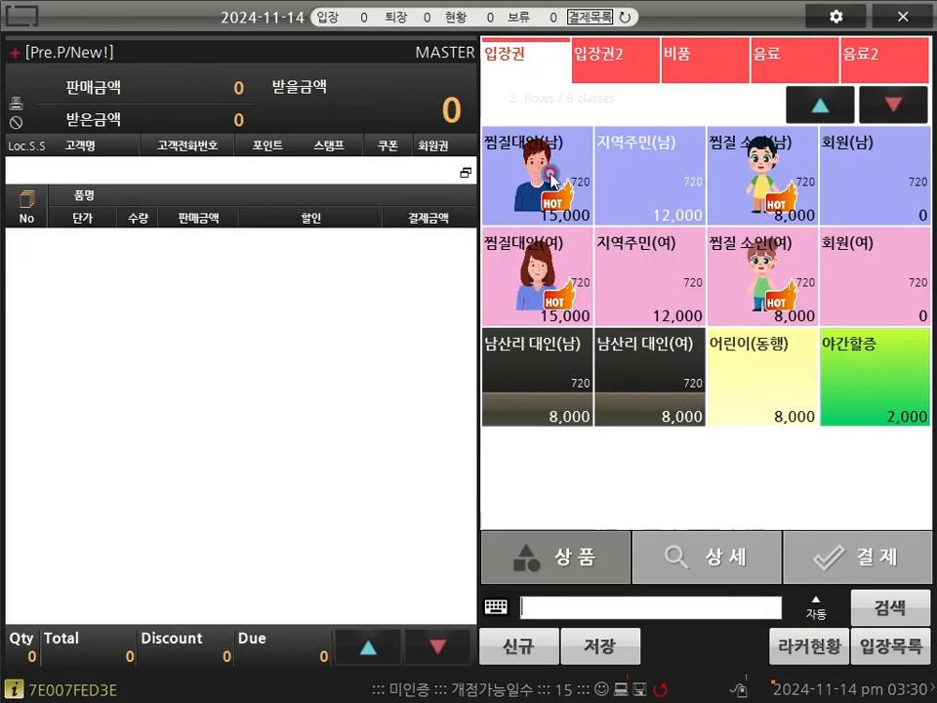
Step: Ring up and discard a second 찜질대인(남) ticket, then exit the POS
left_click(494, 205)
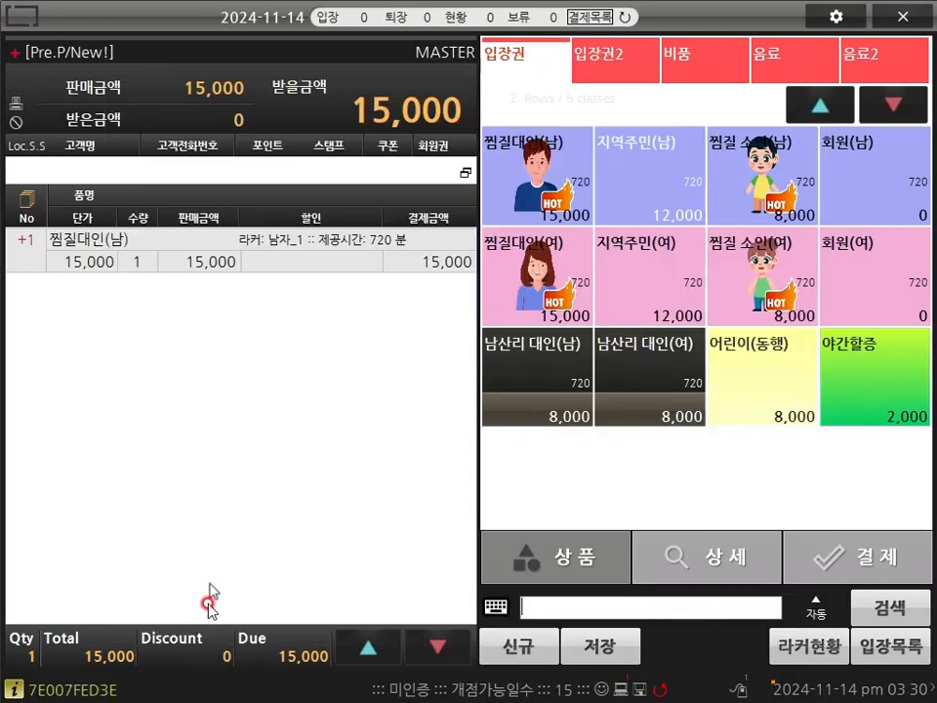
left_click(498, 644)
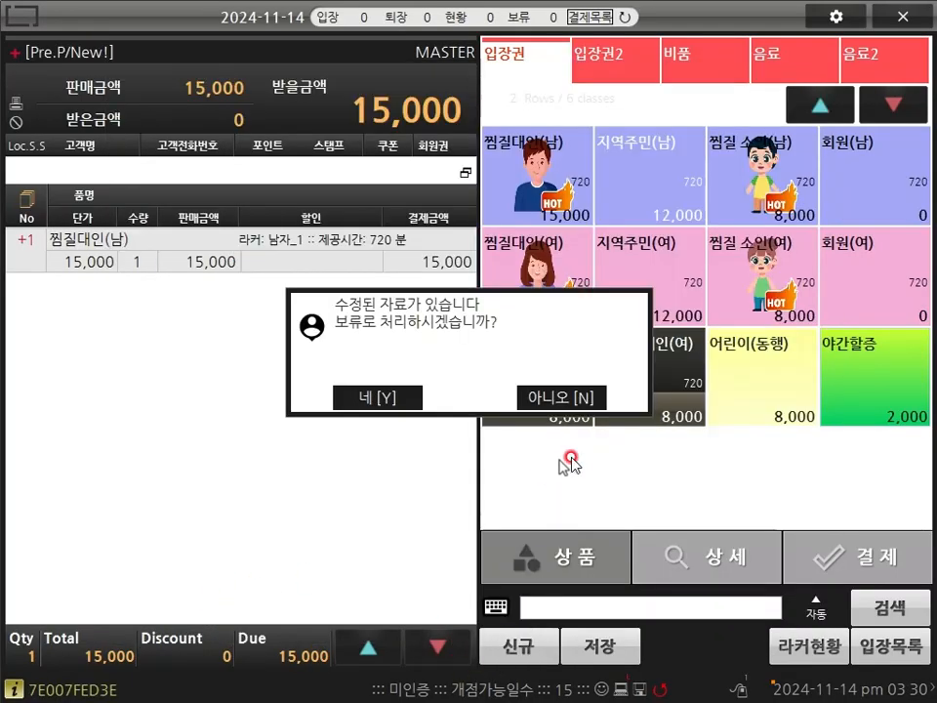
left_click(582, 396)
left_click(904, 17)
left_click(388, 401)
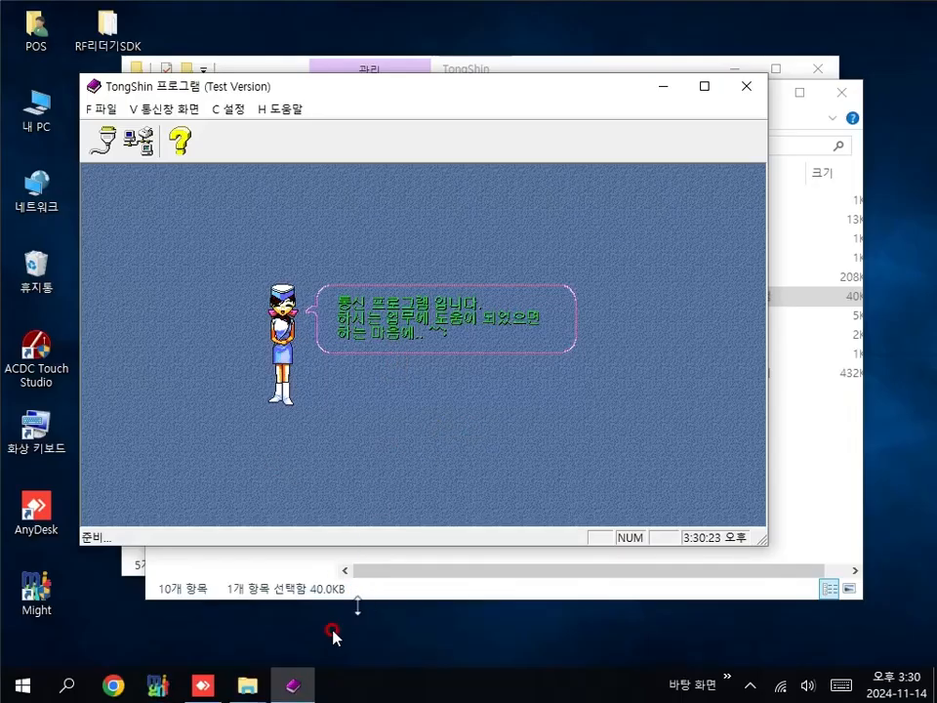
Step: Open TongShin's communication terminal on COM1 and read a card, showing 7E007FED3E ending in CR/LF
left_click(293, 678)
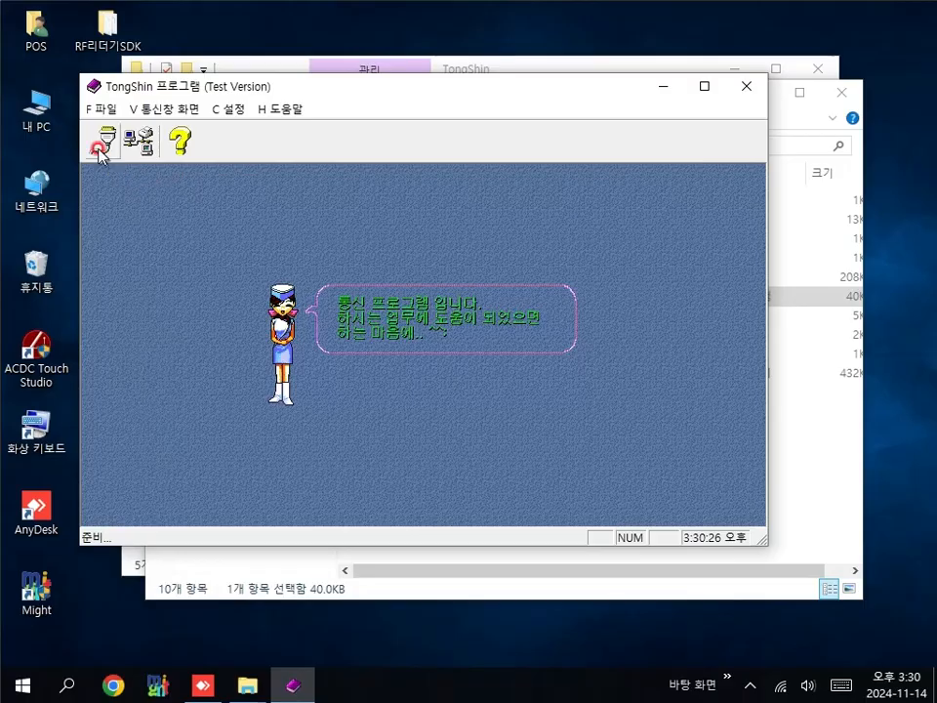
left_click(98, 146)
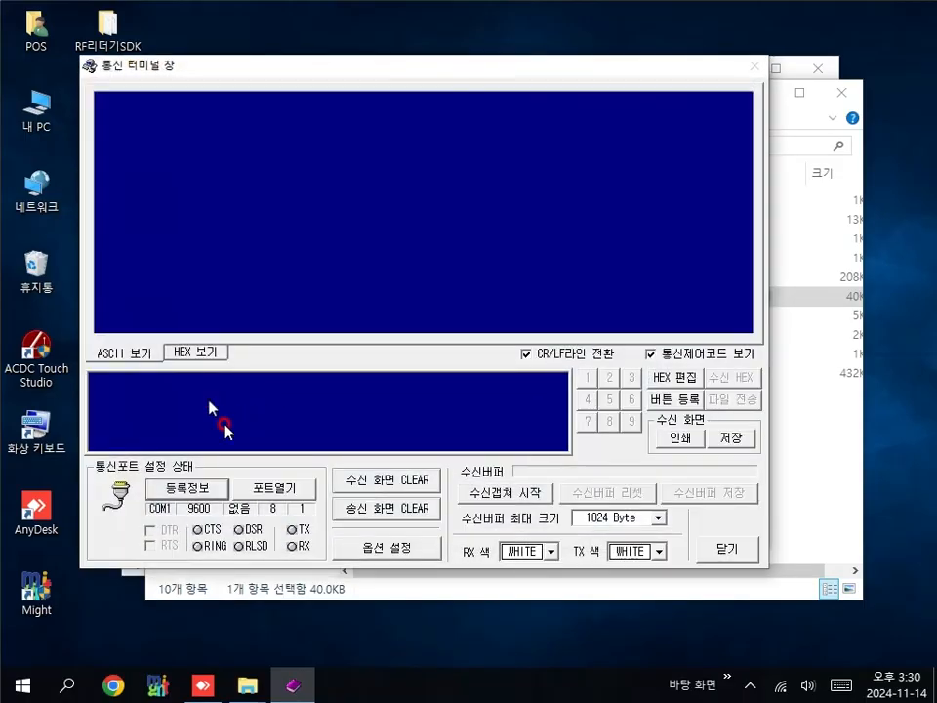
left_click(289, 490)
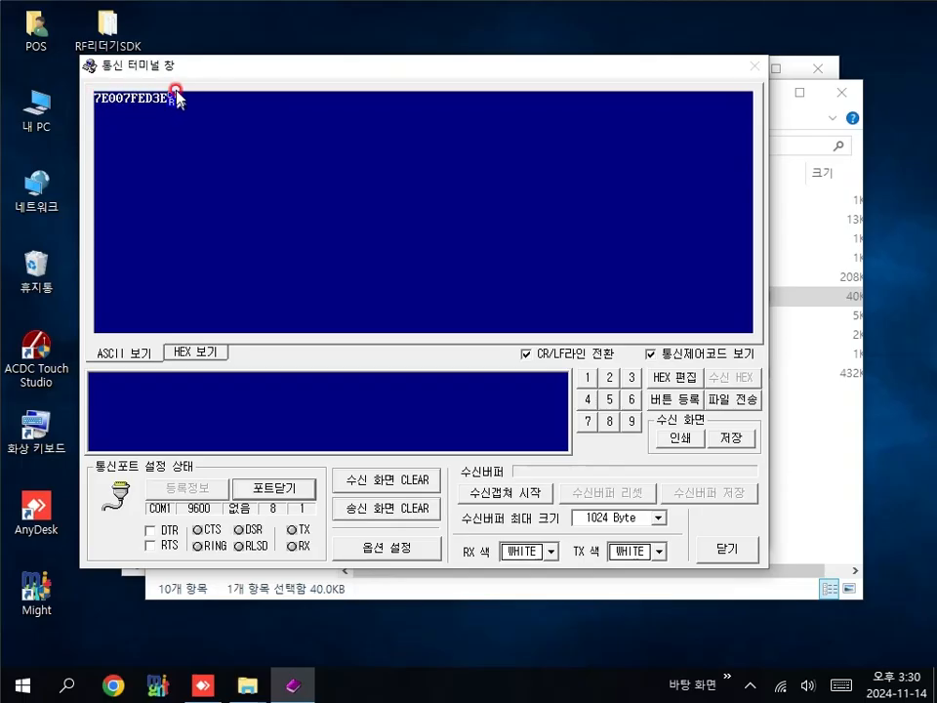
left_click(119, 95)
Step: Close TongShin's port and terminal, then open Might POS settings as master with the administrator password
left_click(275, 488)
left_click(727, 540)
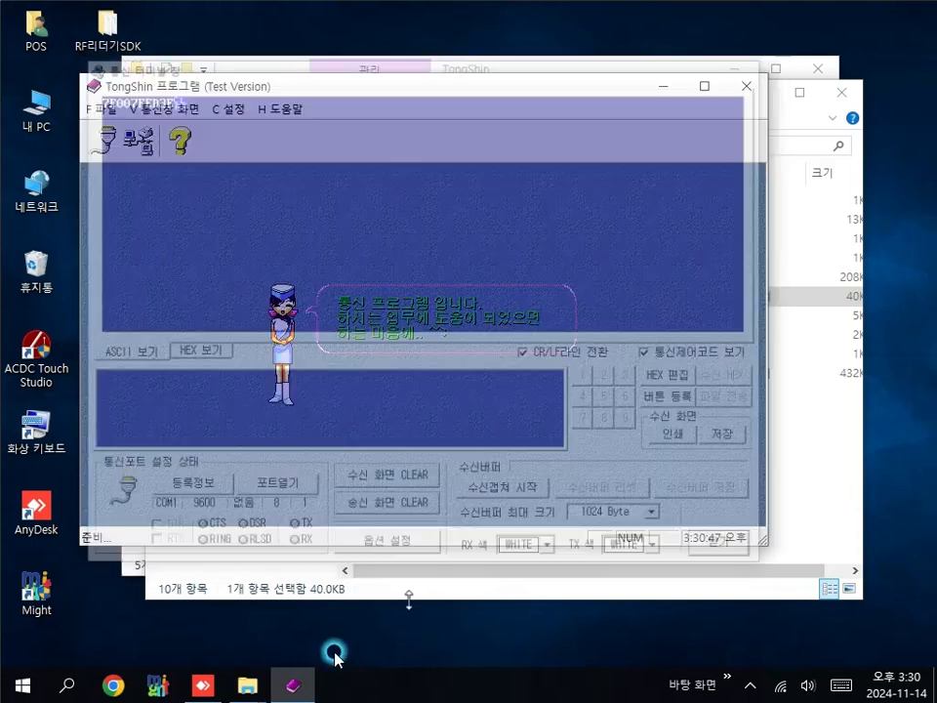
double_click(37, 597)
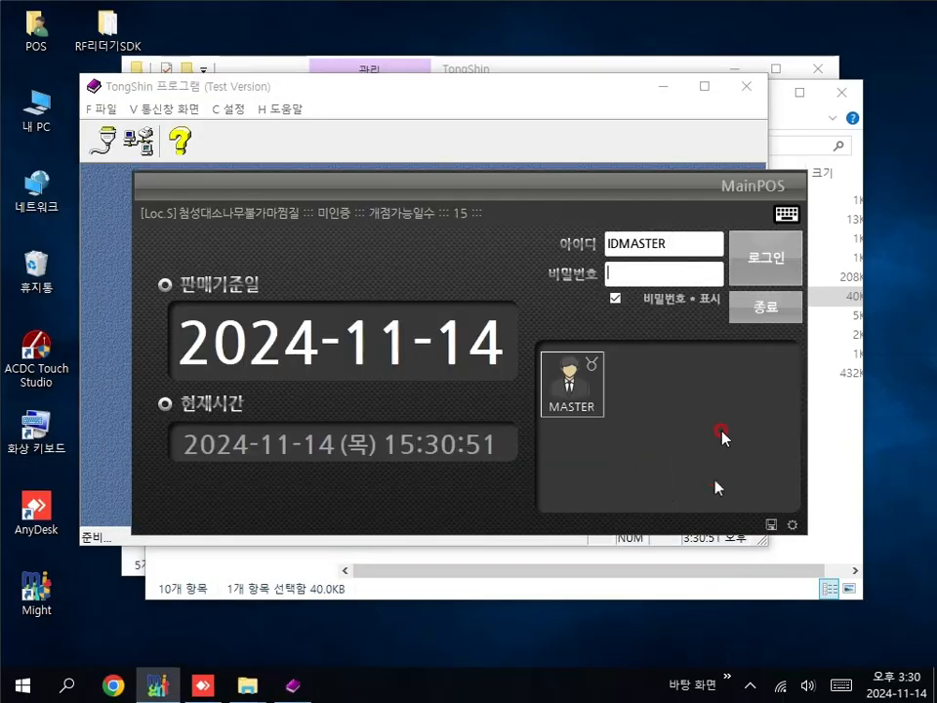
left_click(553, 403)
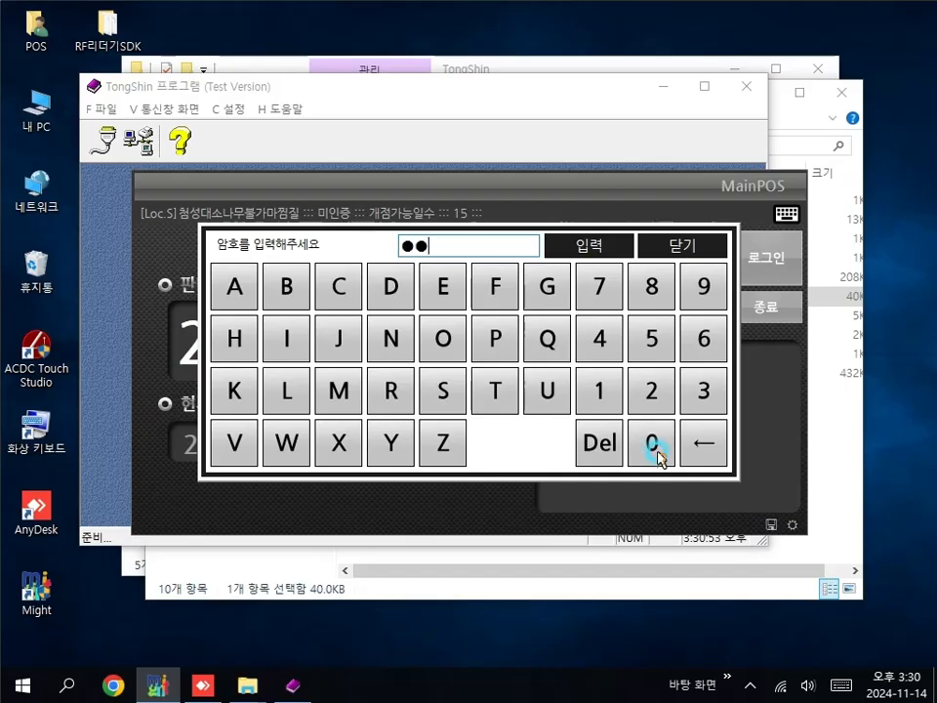
left_click(652, 444)
left_click(652, 444)
left_click(584, 245)
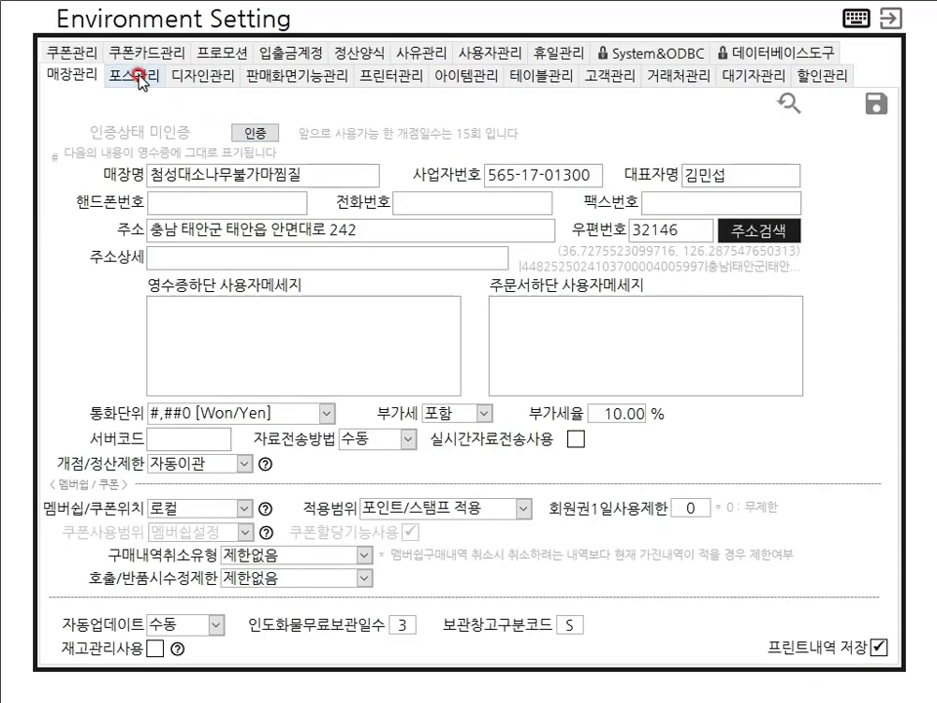
Step: On 포스관리, set the RF reader 포함값 to 10, save, and close settings and login
left_click(140, 76)
left_click_drag(891, 318, 902, 613)
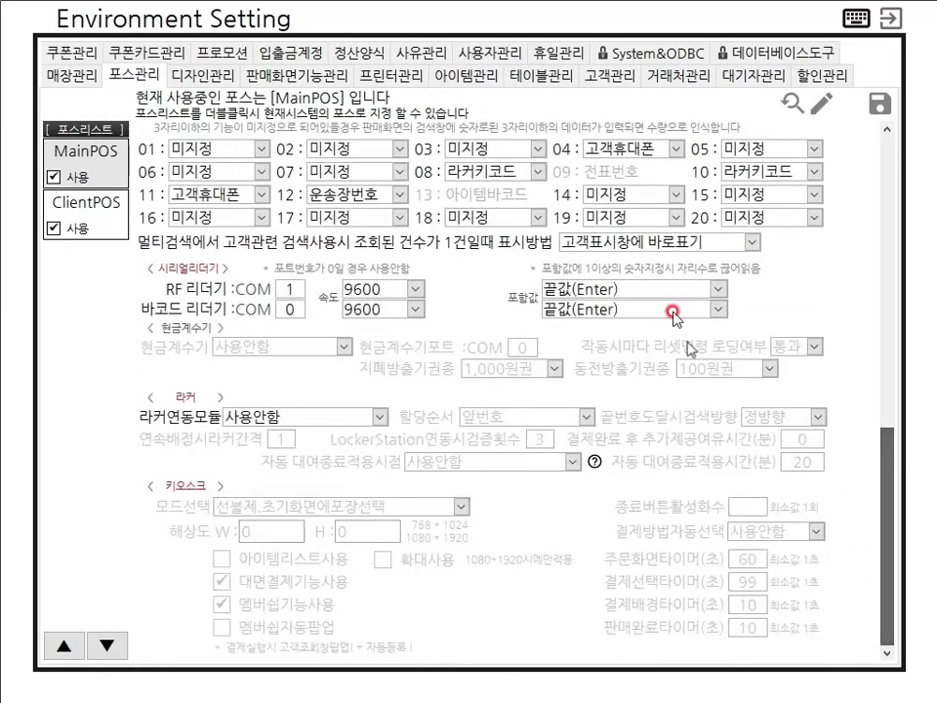
left_click(648, 287)
type("10")
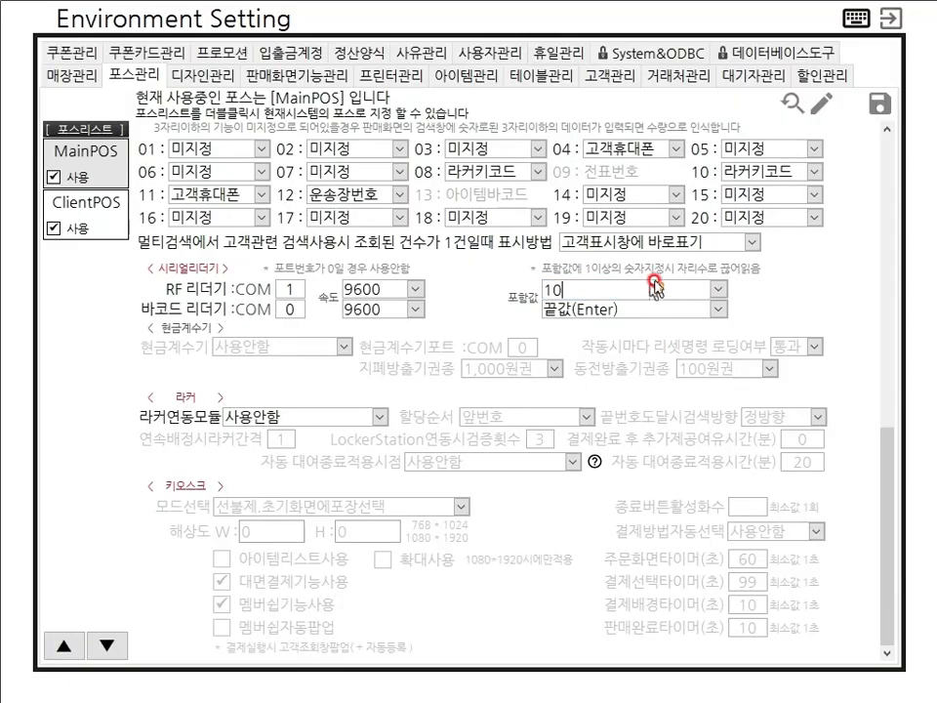
key("BackSpace")
key("BackSpace")
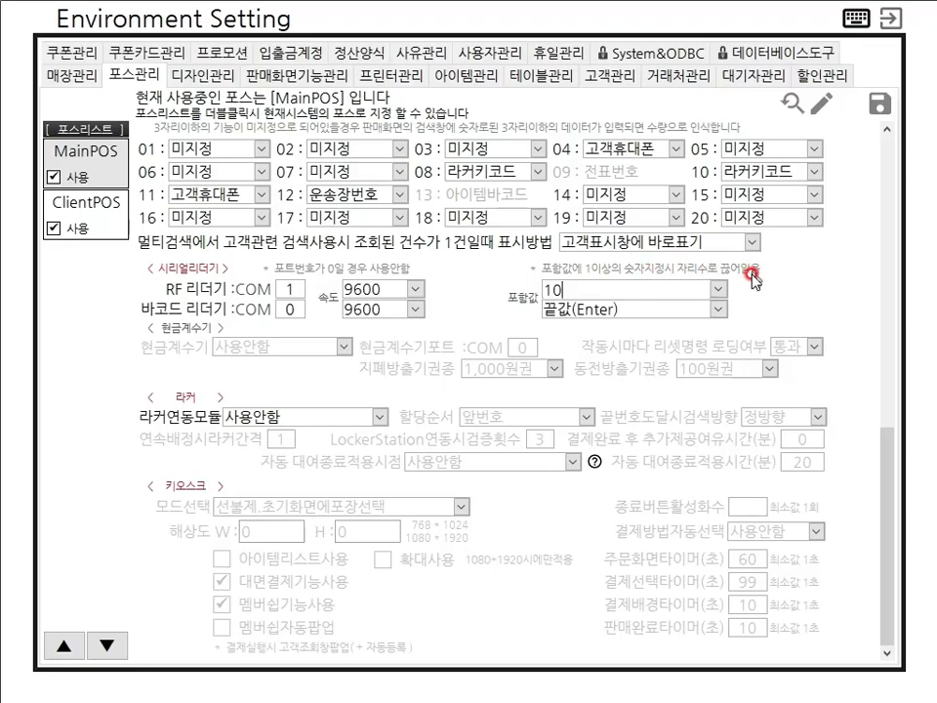
left_click(887, 115)
left_click(484, 397)
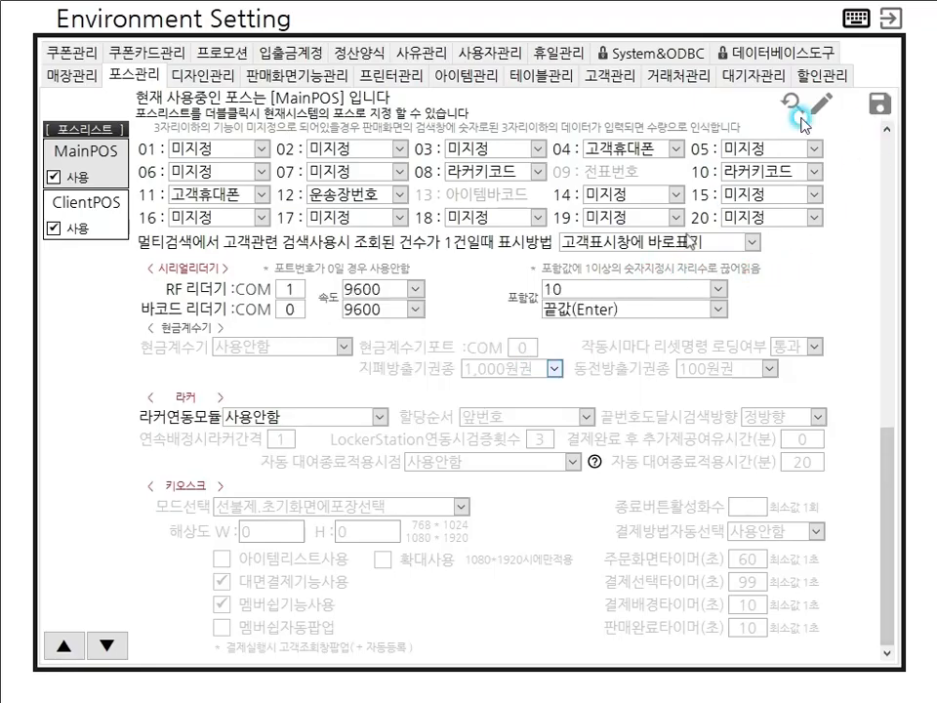
left_click(891, 18)
left_click(766, 309)
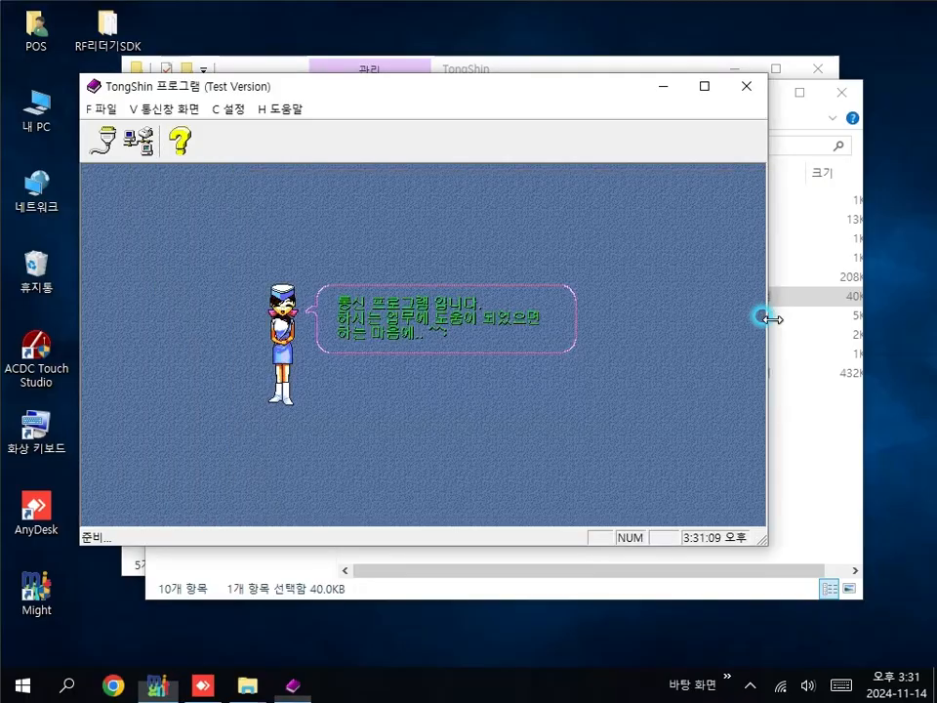
Step: Launch Might POS, log in, add a 찜질대인(남) ticket, and clear the order without holding it
double_click(34, 591)
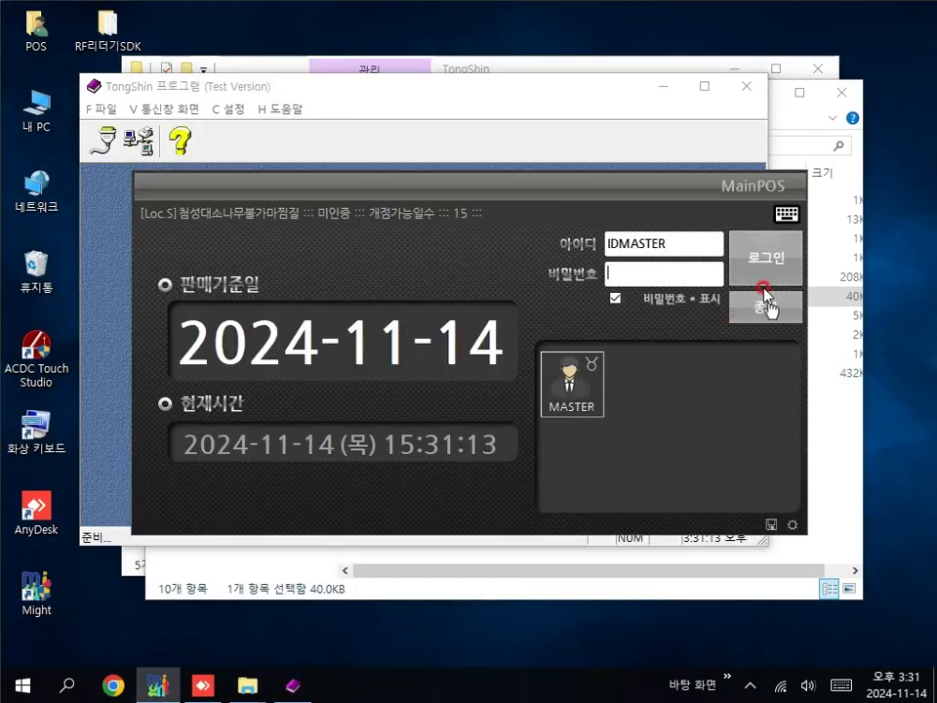
left_click(766, 259)
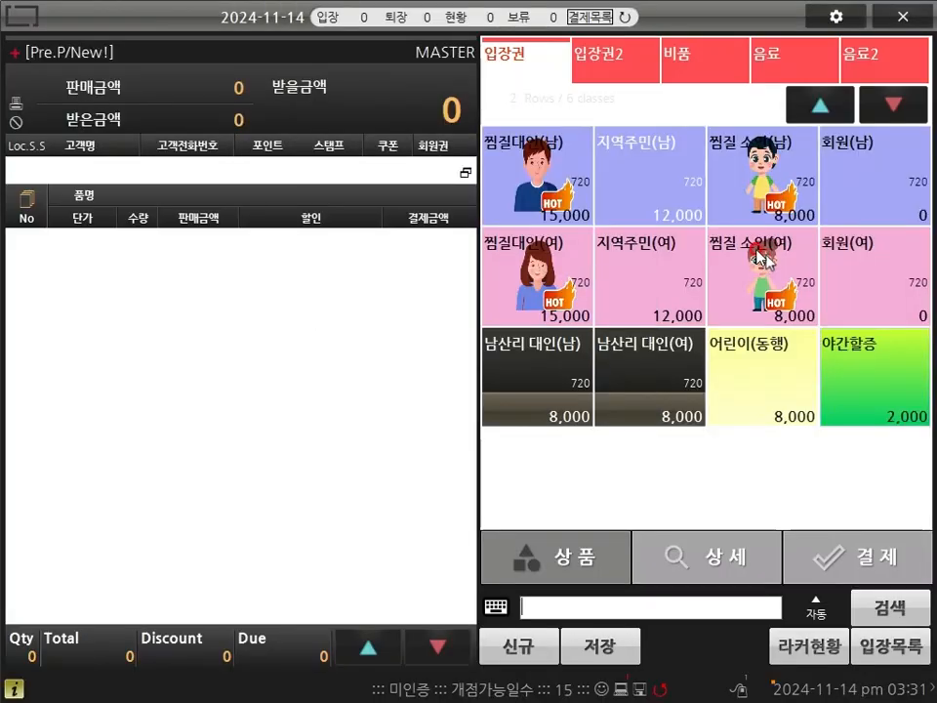
left_click(544, 173)
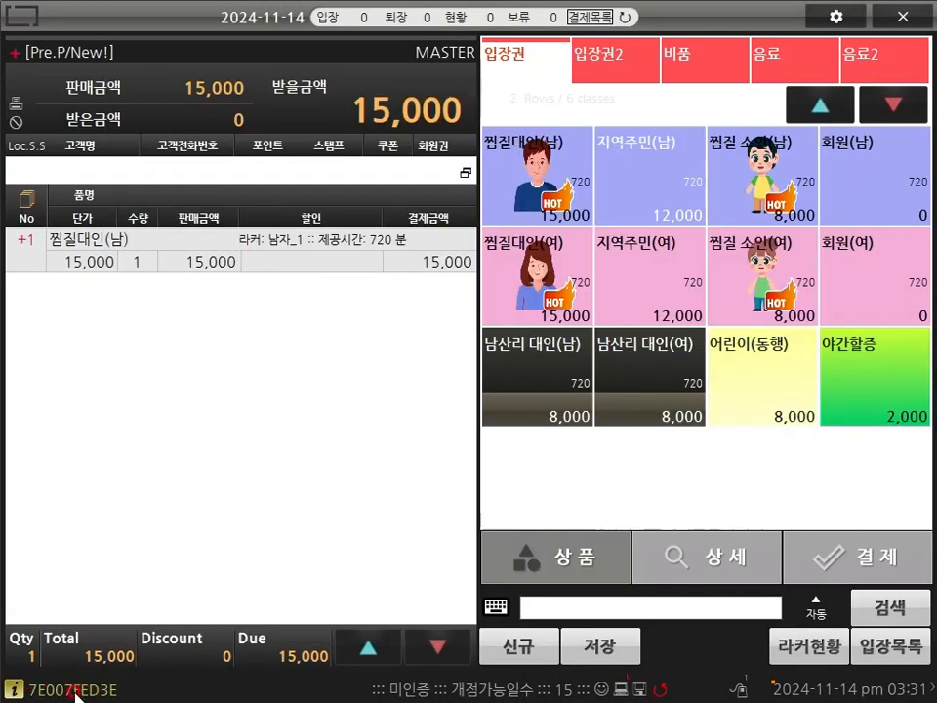
left_click(504, 643)
left_click(557, 395)
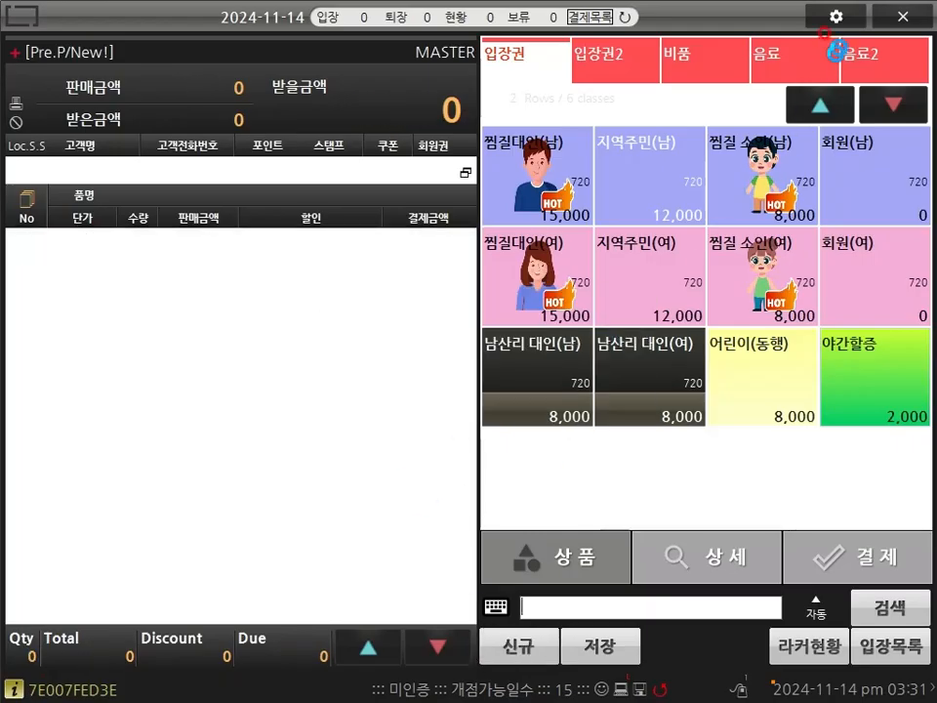
Step: Set the RF reader 포함값 to 8 on 포스관리, save, and quit the POS
left_click(442, 147)
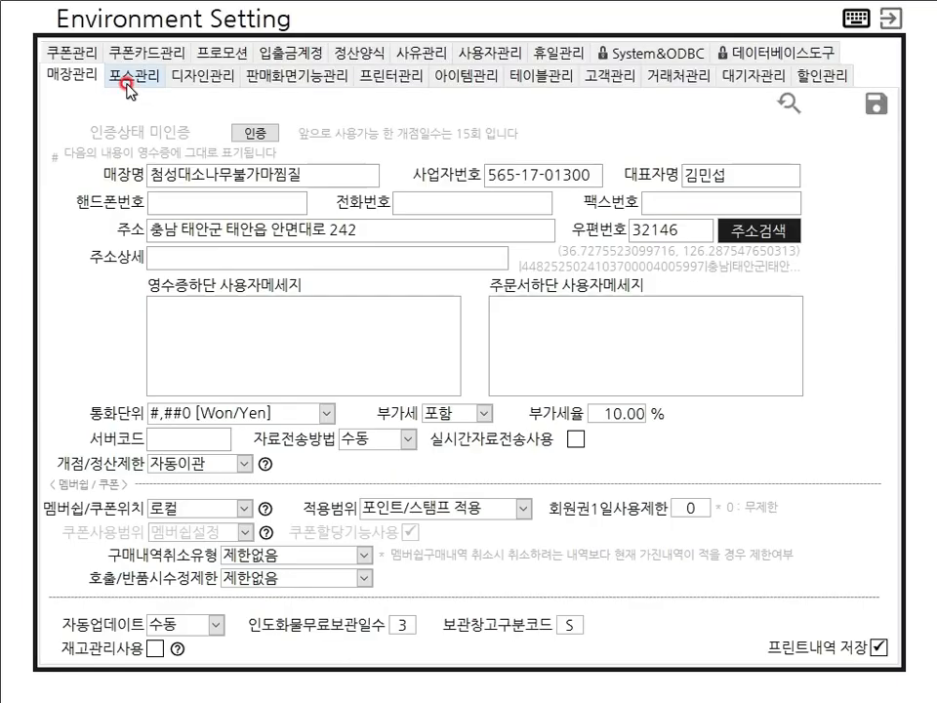
left_click(127, 84)
left_click_drag(892, 352, 872, 579)
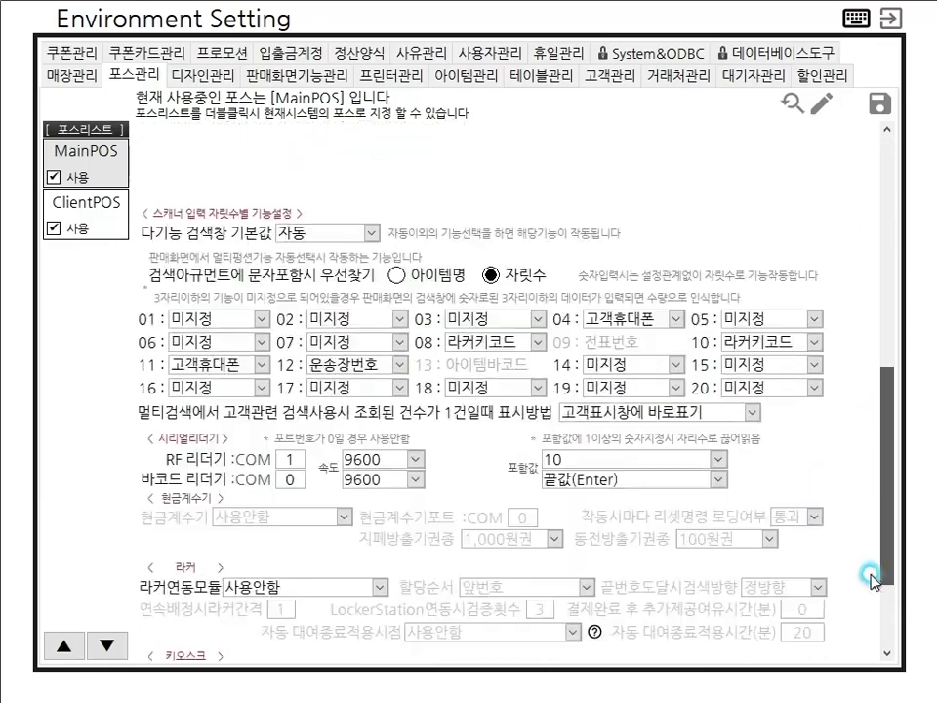
scroll(872, 579, "down", 1)
left_click(621, 418)
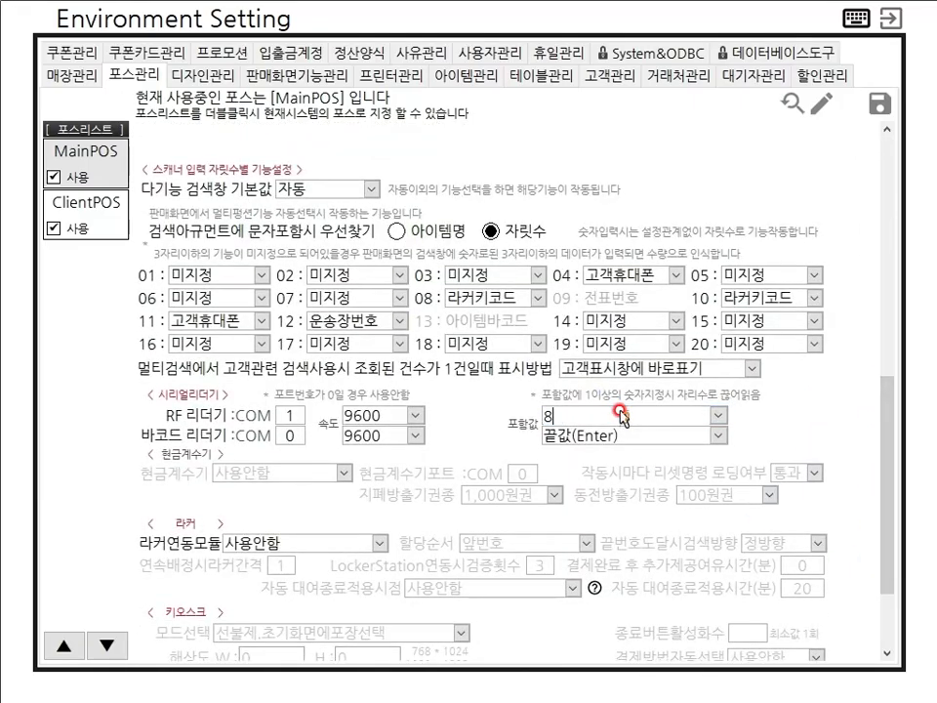
left_click(879, 106)
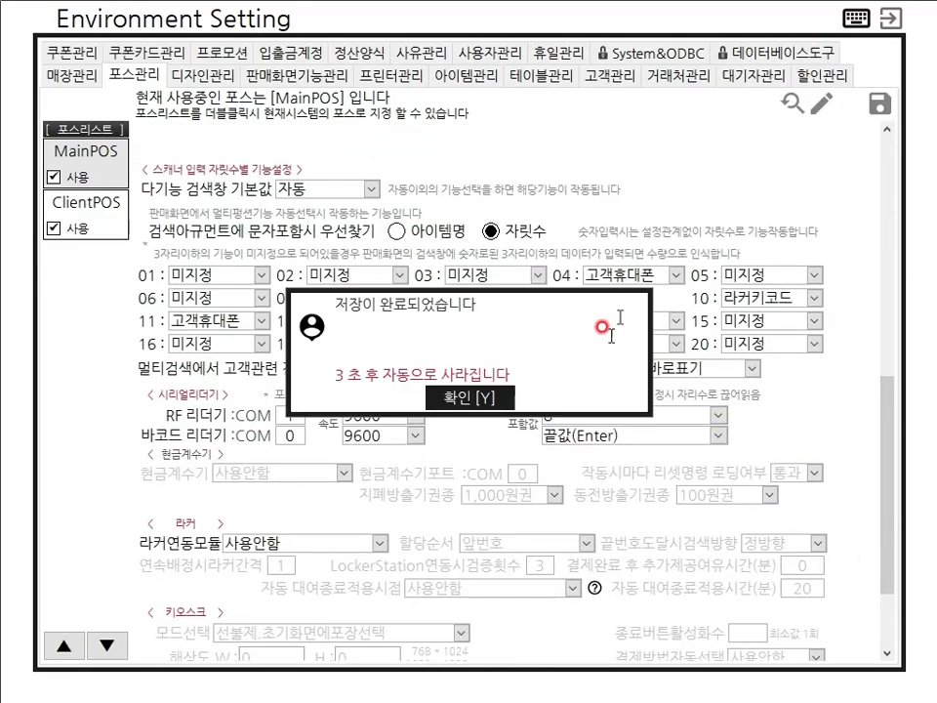
left_click(471, 401)
left_click(904, 17)
left_click(910, 20)
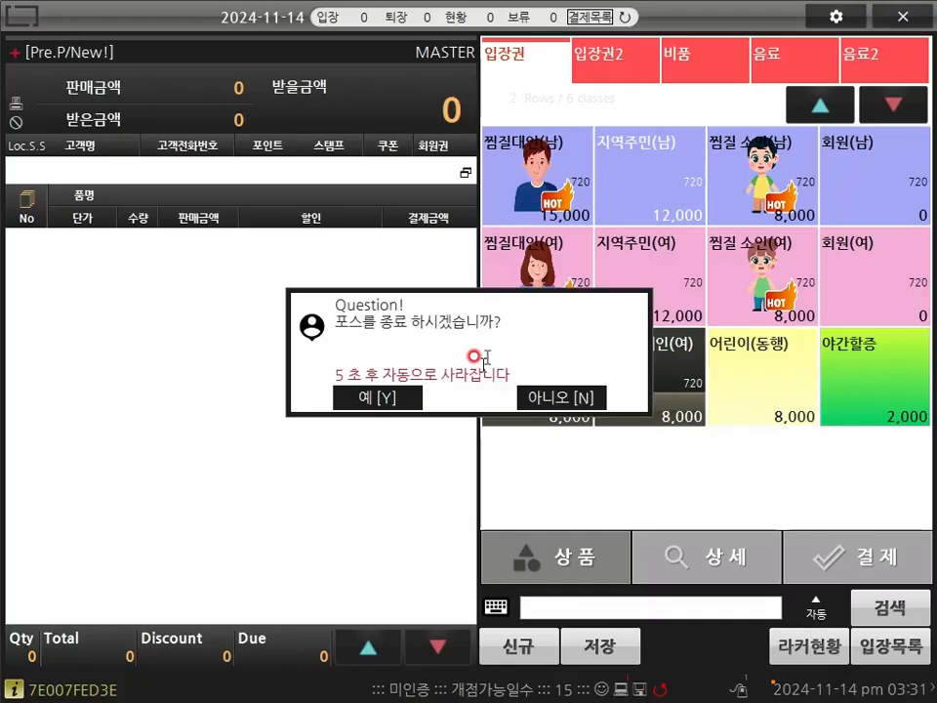
left_click(396, 400)
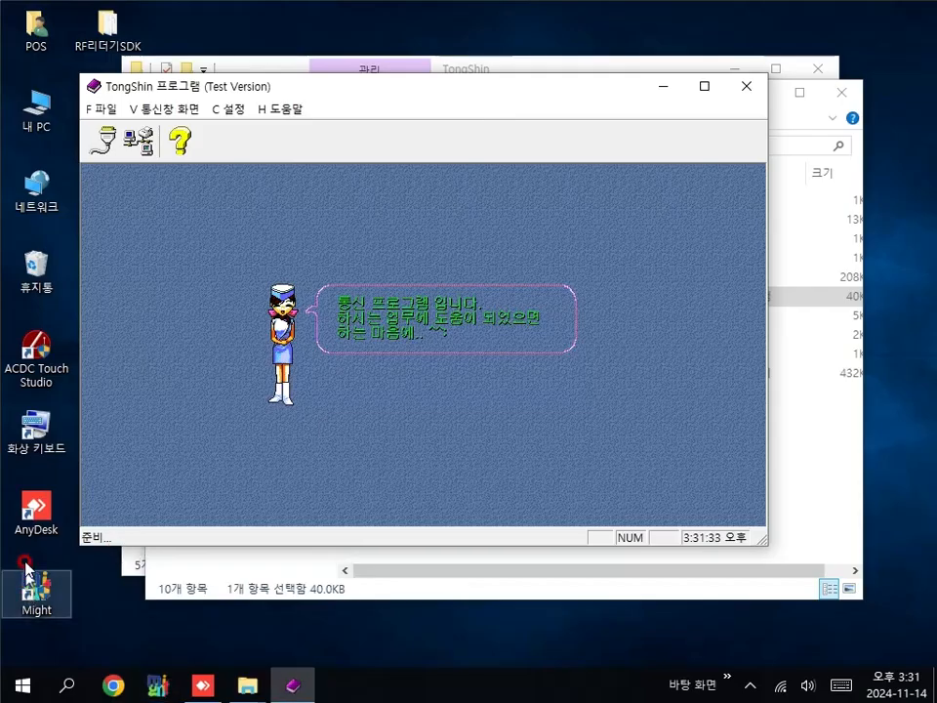
Step: Launch Might POS, log in, and add a 찜질대인(남) ticket with locker 남자_53, dismissing the warning
double_click(25, 566)
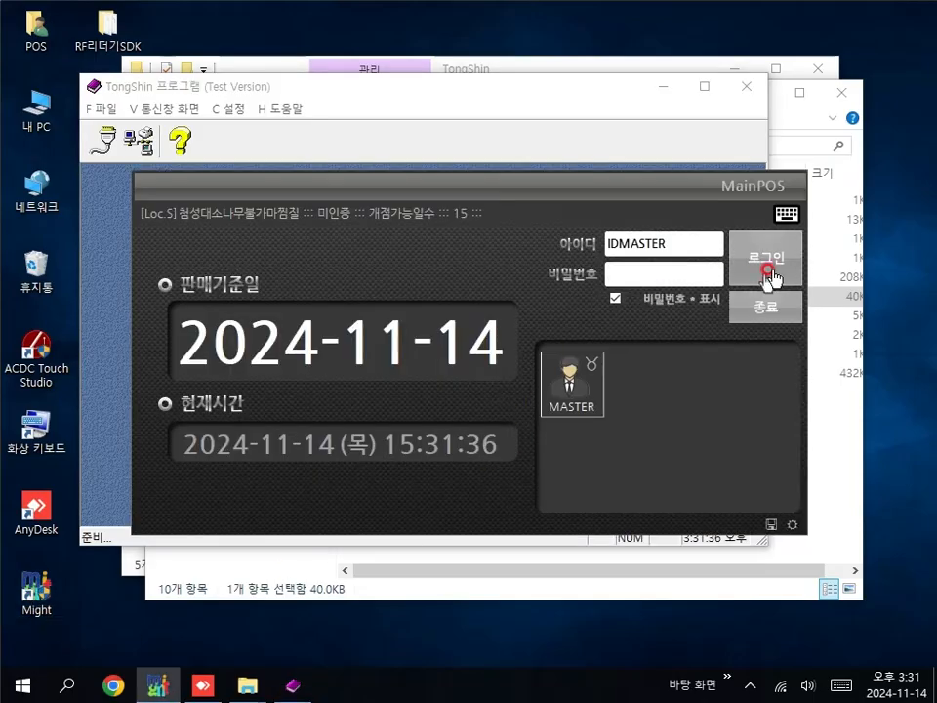
left_click(760, 255)
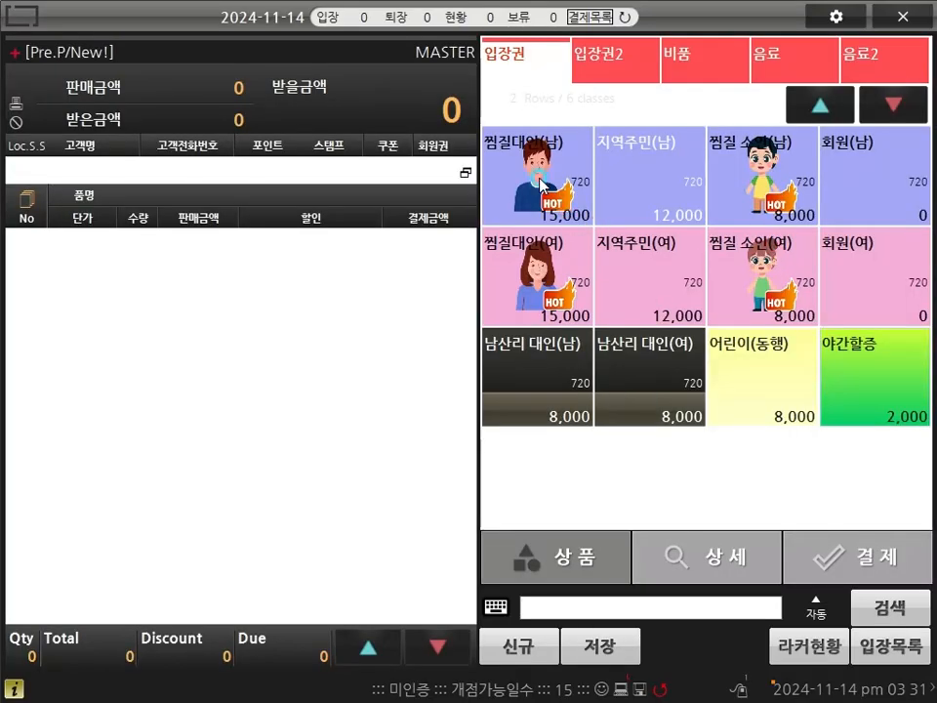
left_click(540, 185)
left_click(539, 182)
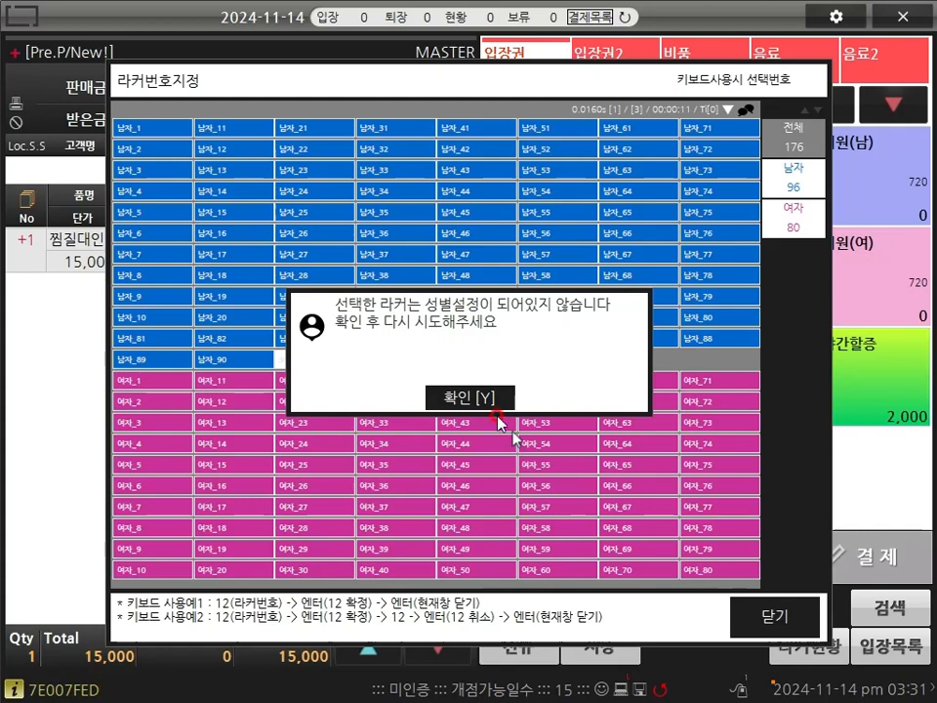
left_click(481, 394)
left_click(774, 613)
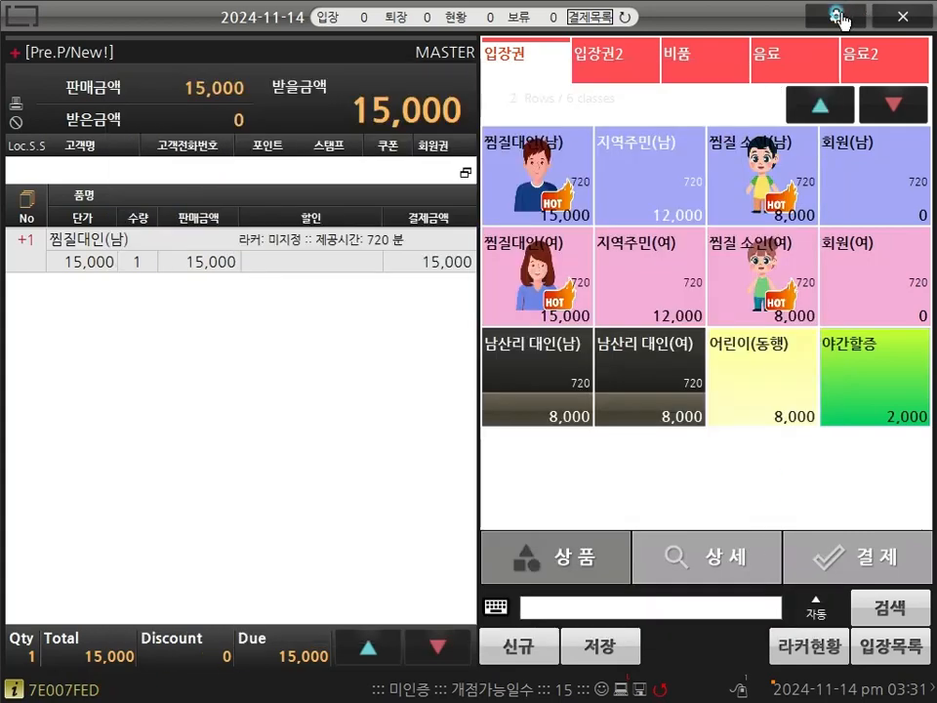
Step: Reset the RF reader 포함값 to 10 on 포스관리, save, and leave settings
left_click(840, 19)
left_click(482, 180)
left_click(132, 74)
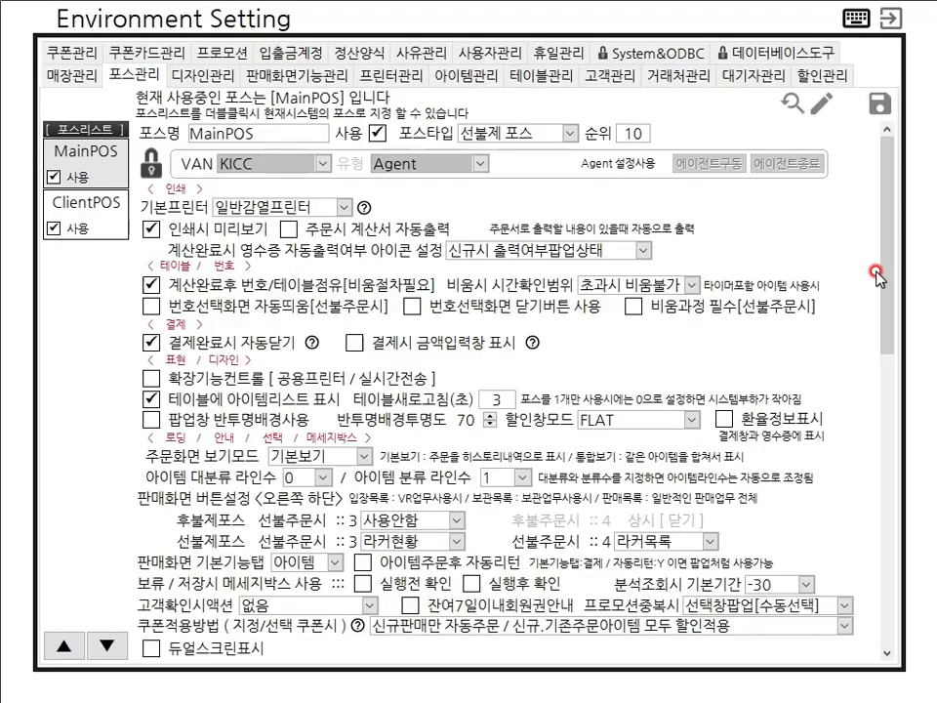
left_click_drag(880, 276, 926, 578)
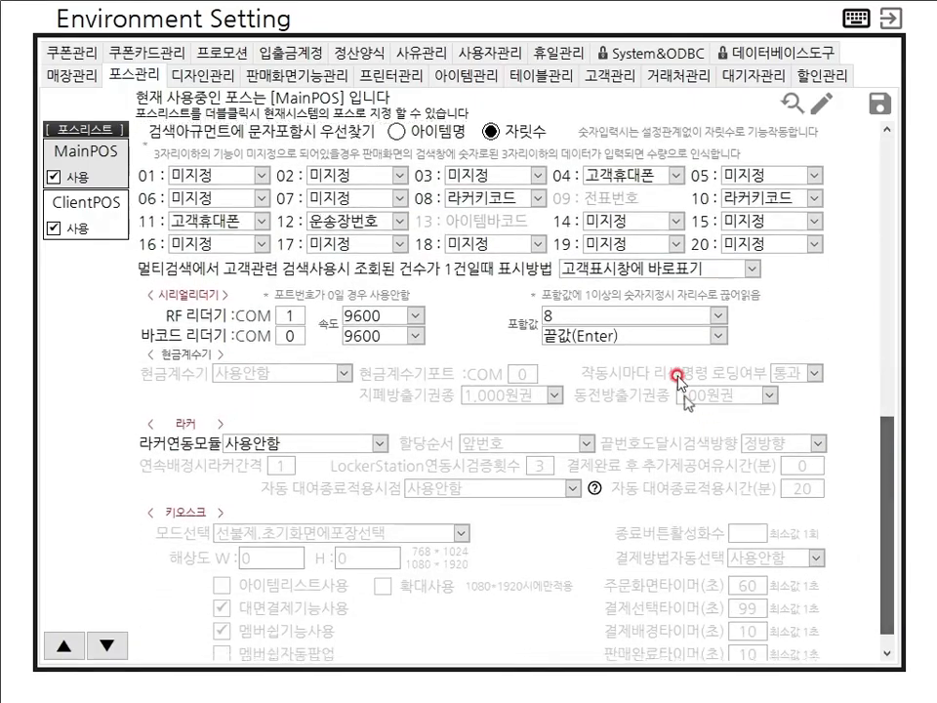
left_click(651, 318)
left_click(878, 104)
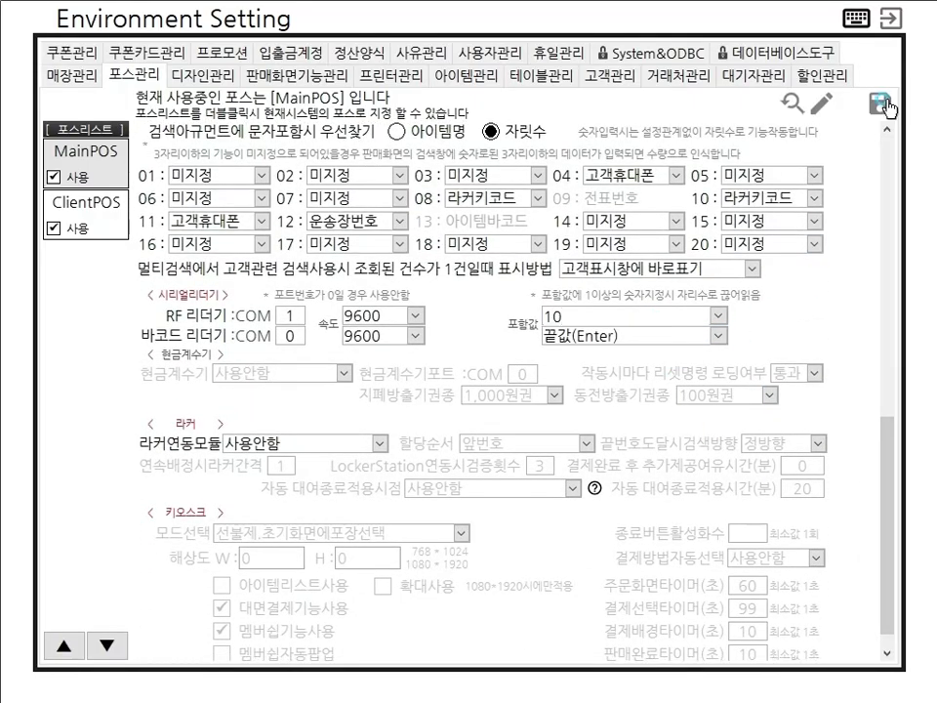
left_click(471, 401)
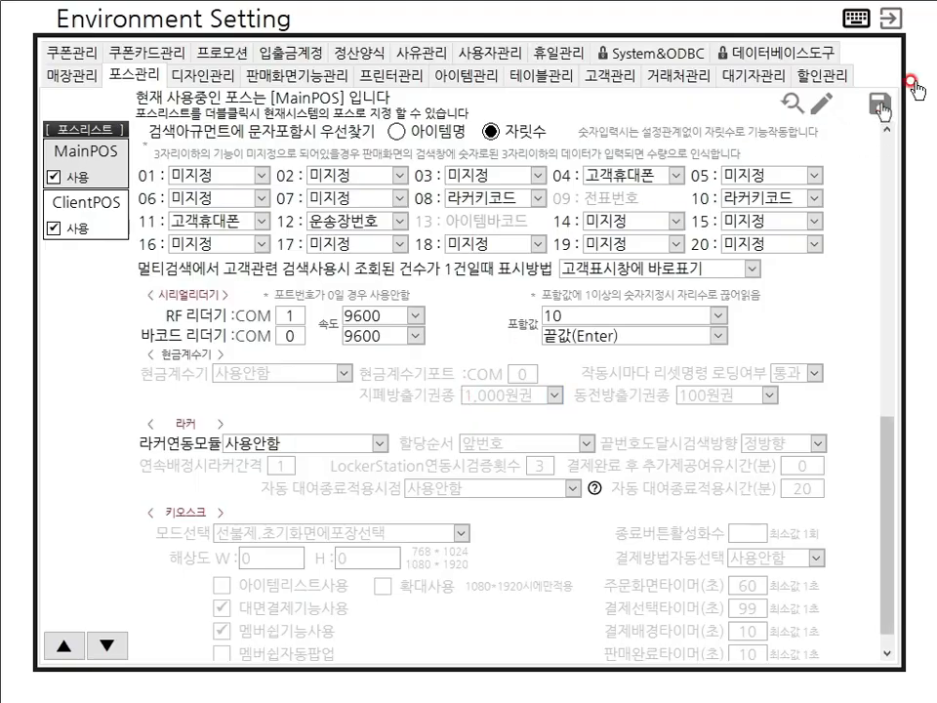
left_click(890, 21)
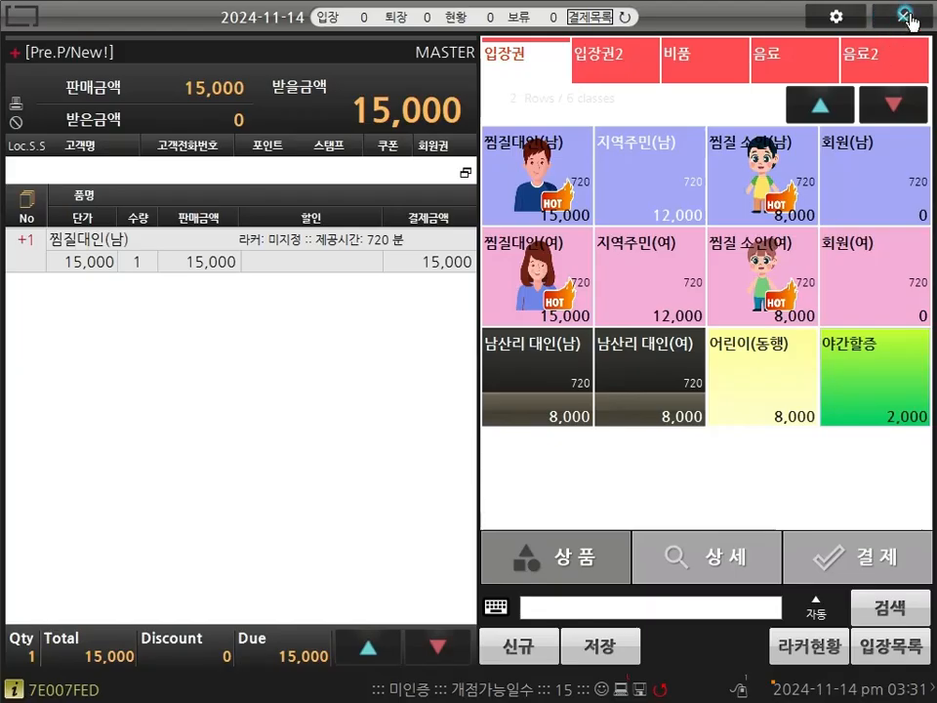
left_click(908, 20)
Step: Quit Might POS without saving the pending sale and close TongShin
left_click(367, 394)
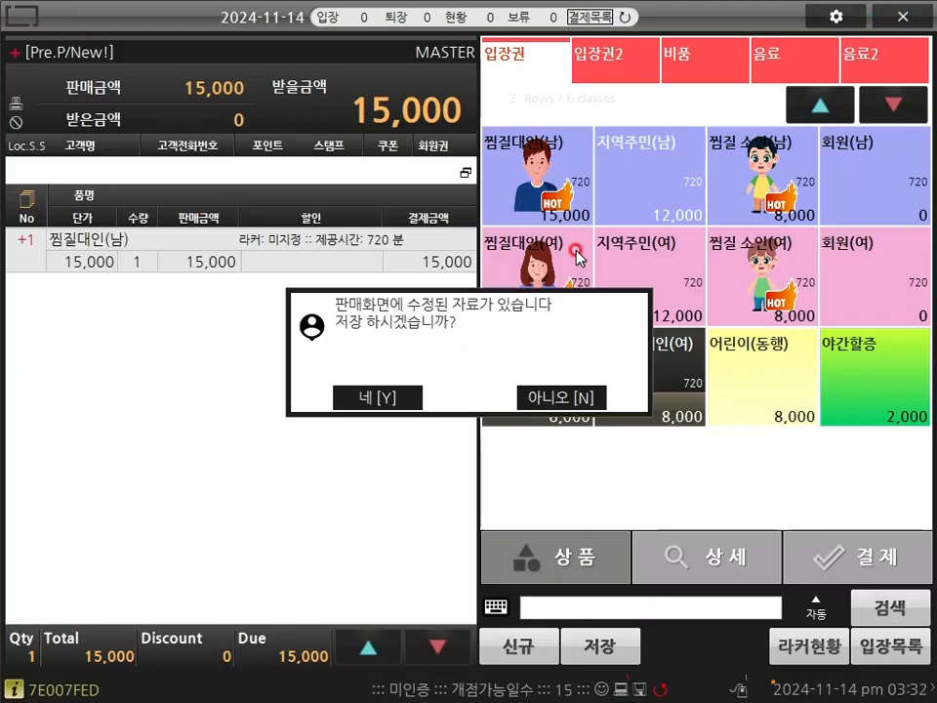
left_click(560, 398)
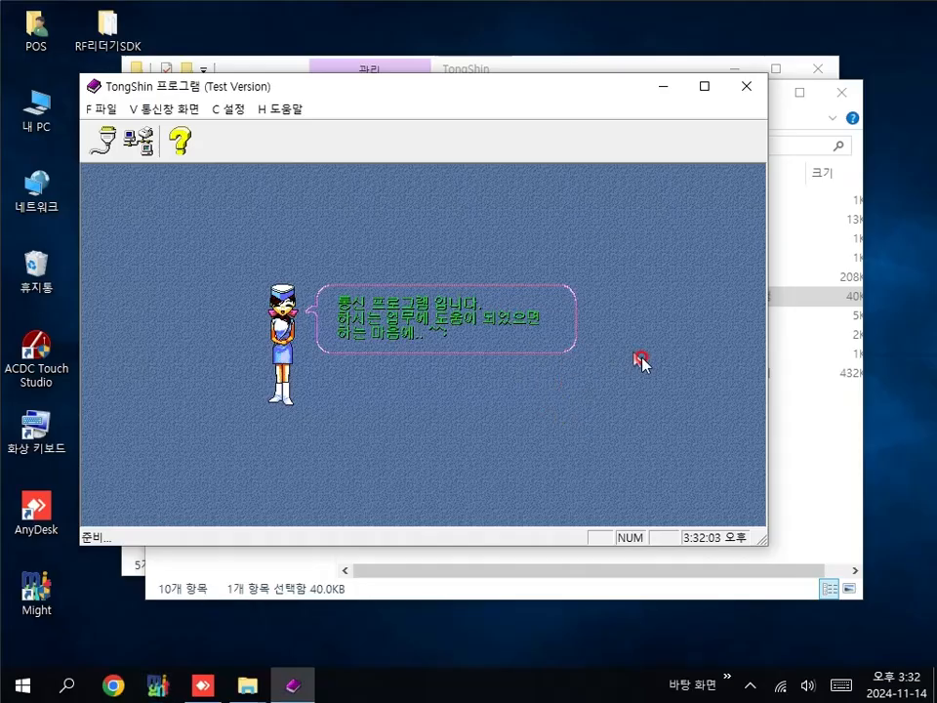
left_click(746, 86)
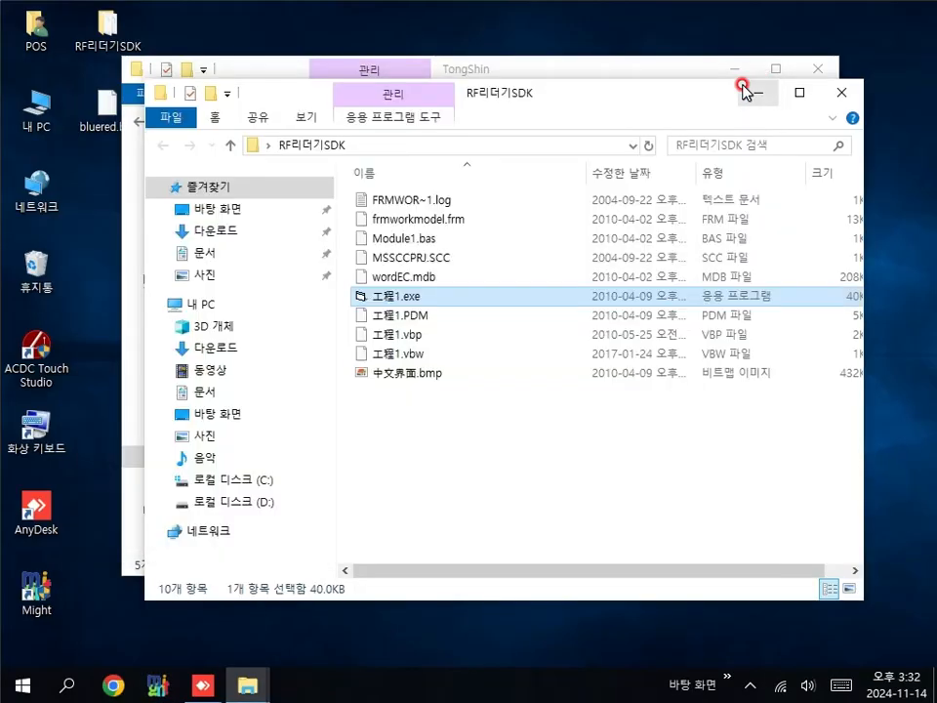
Step: Rearrange the RF리더기SDK and TongShin folder windows in File Explorer
left_click_drag(607, 102, 642, 188)
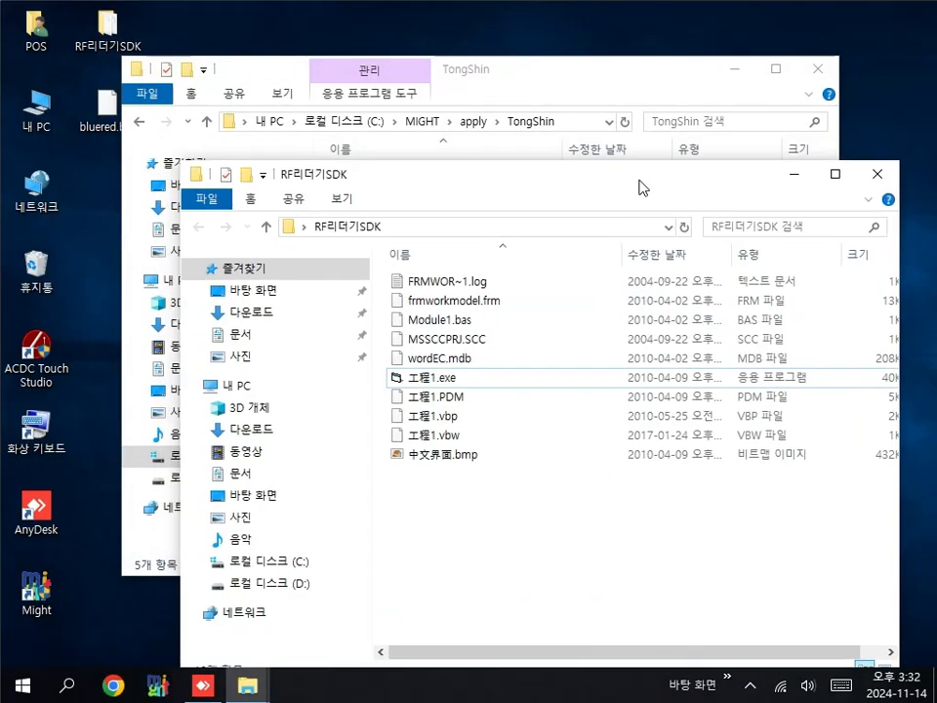
left_click_drag(636, 83, 613, 55)
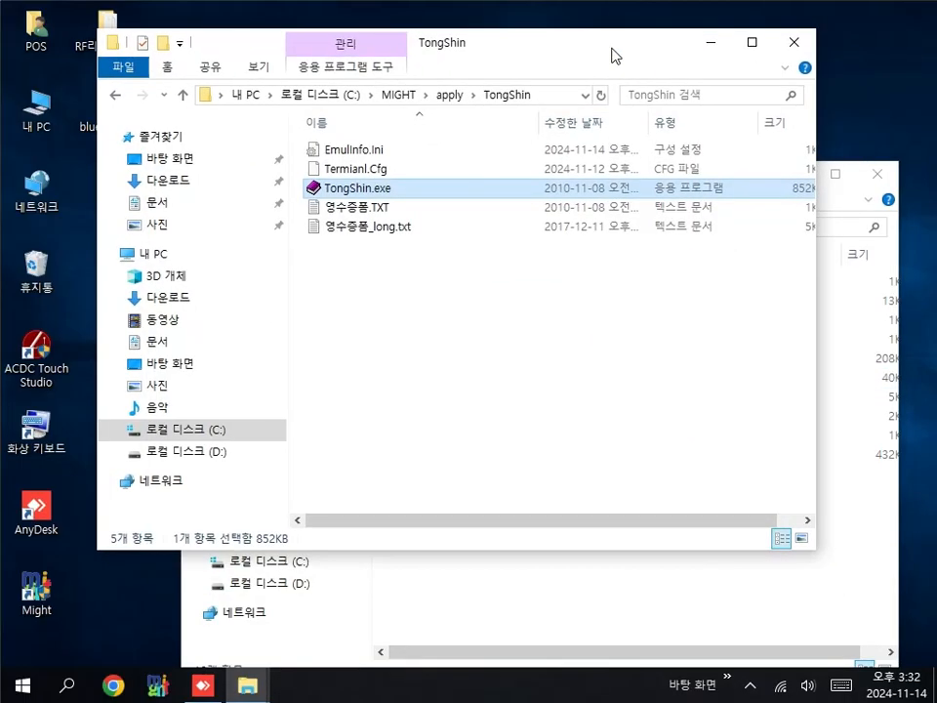
left_click(695, 611)
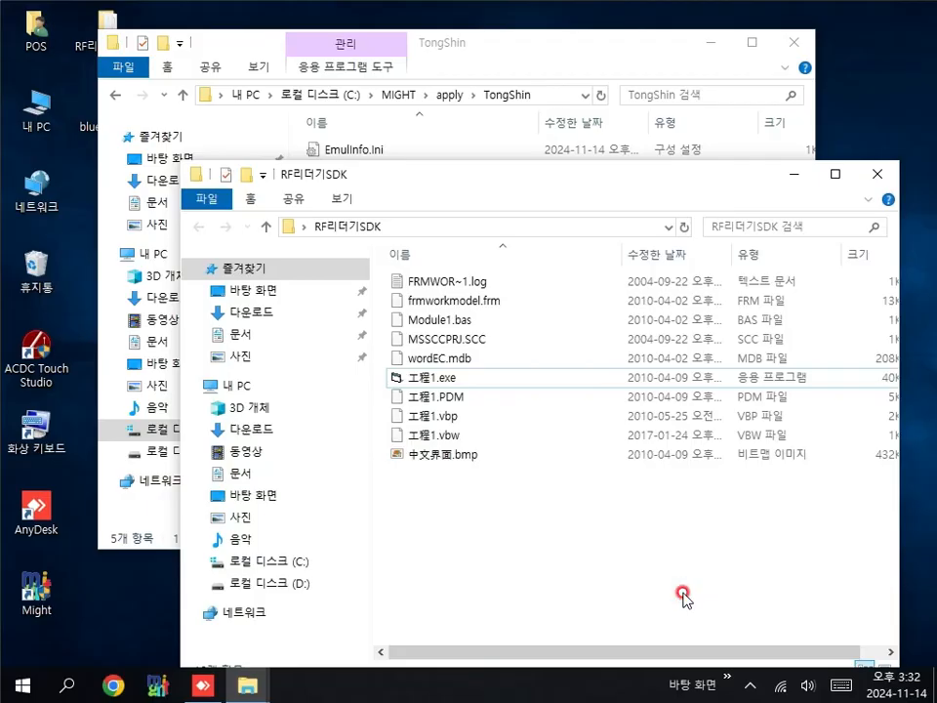
Step: Open Might POS settings with the password and confirm the RF reader still ends with 끝값(Enter)
double_click(37, 590)
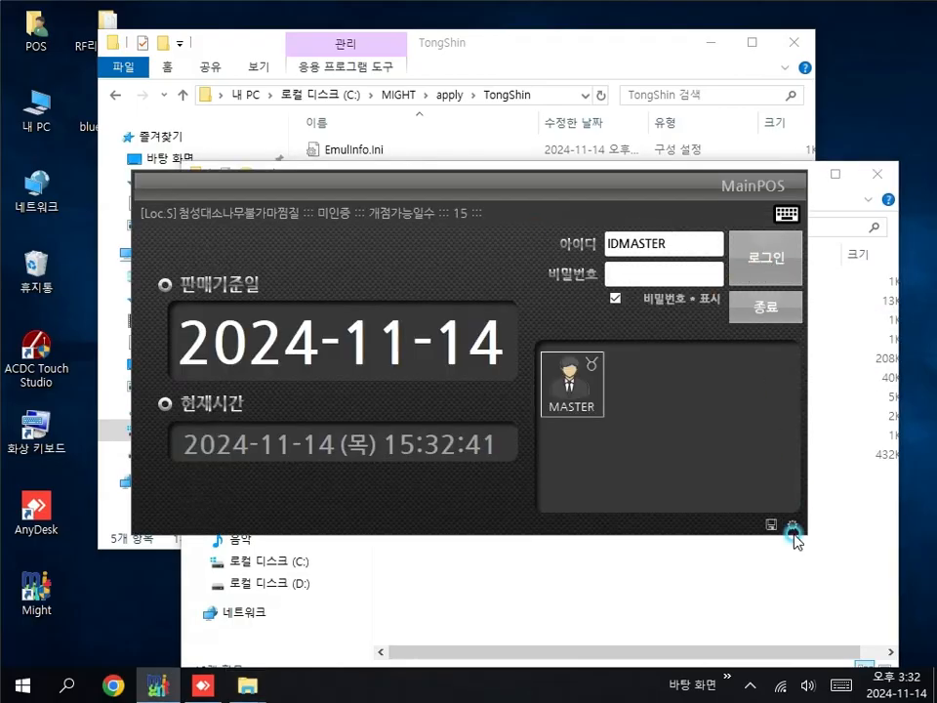
left_click(793, 529)
left_click(655, 449)
left_click(655, 449)
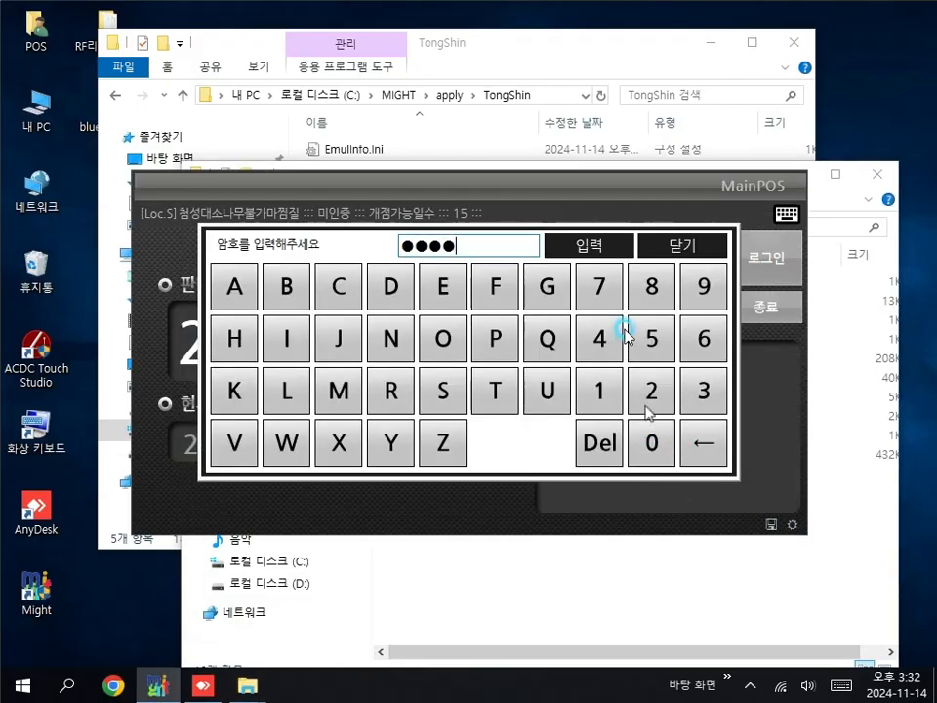
left_click(591, 249)
left_click(149, 79)
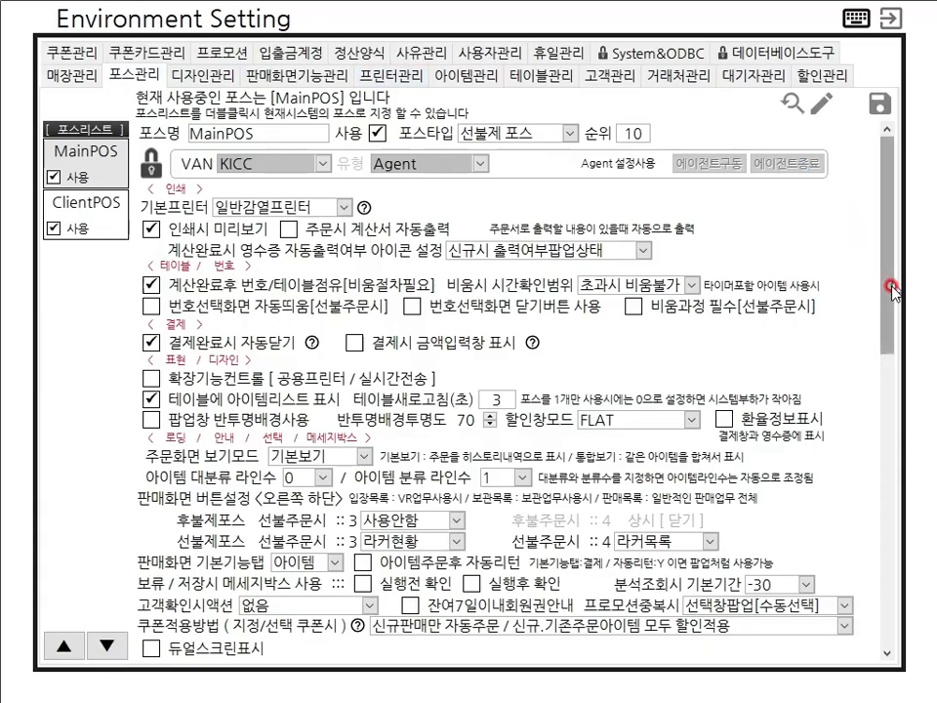
left_click_drag(887, 282, 890, 586)
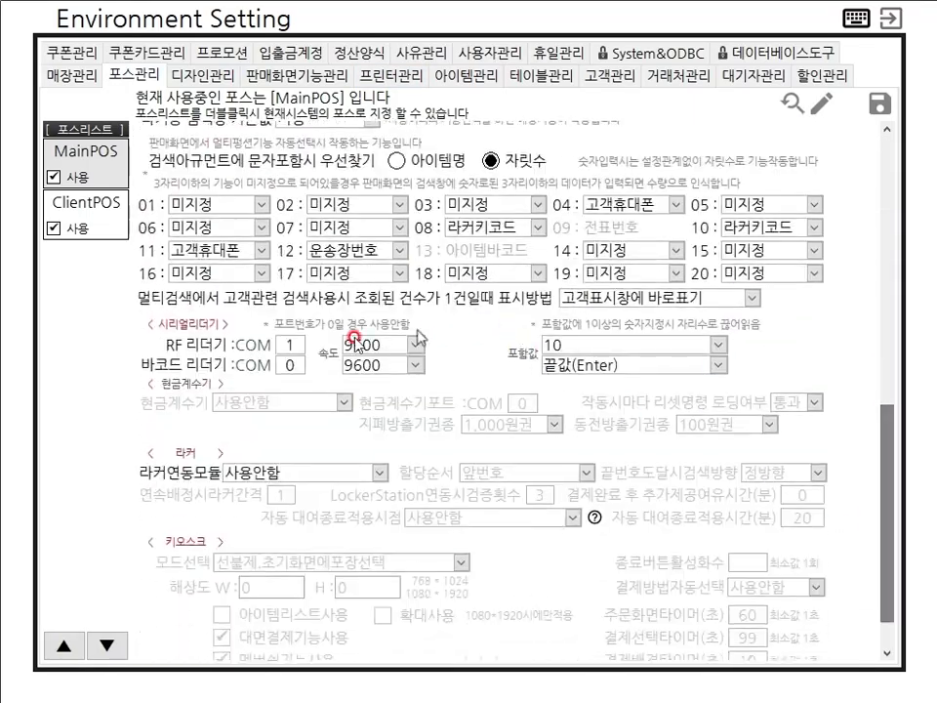
left_click(719, 366)
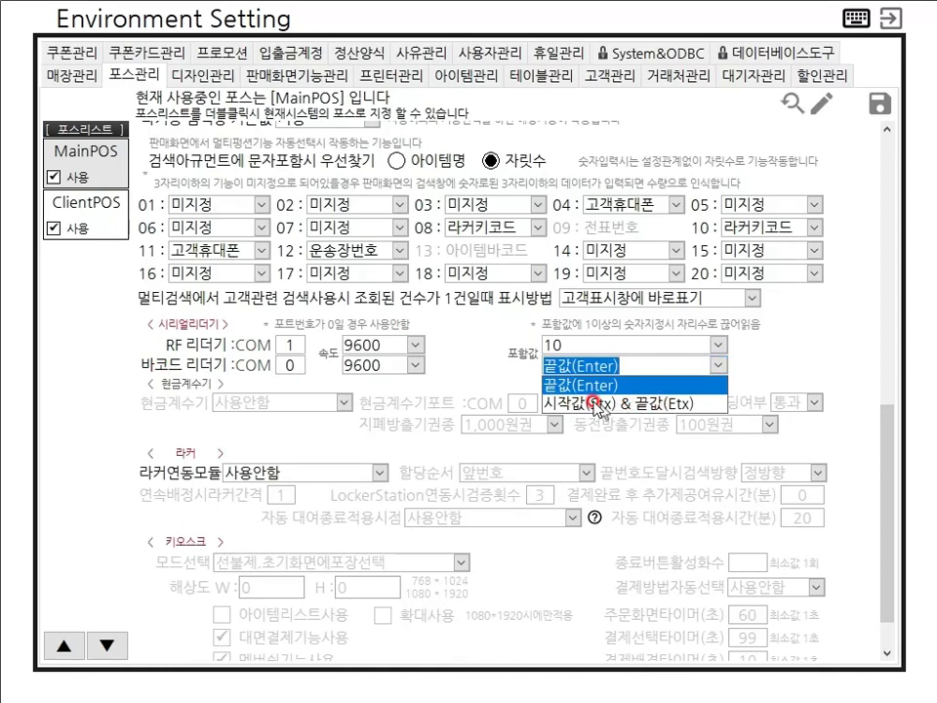
left_click(855, 176)
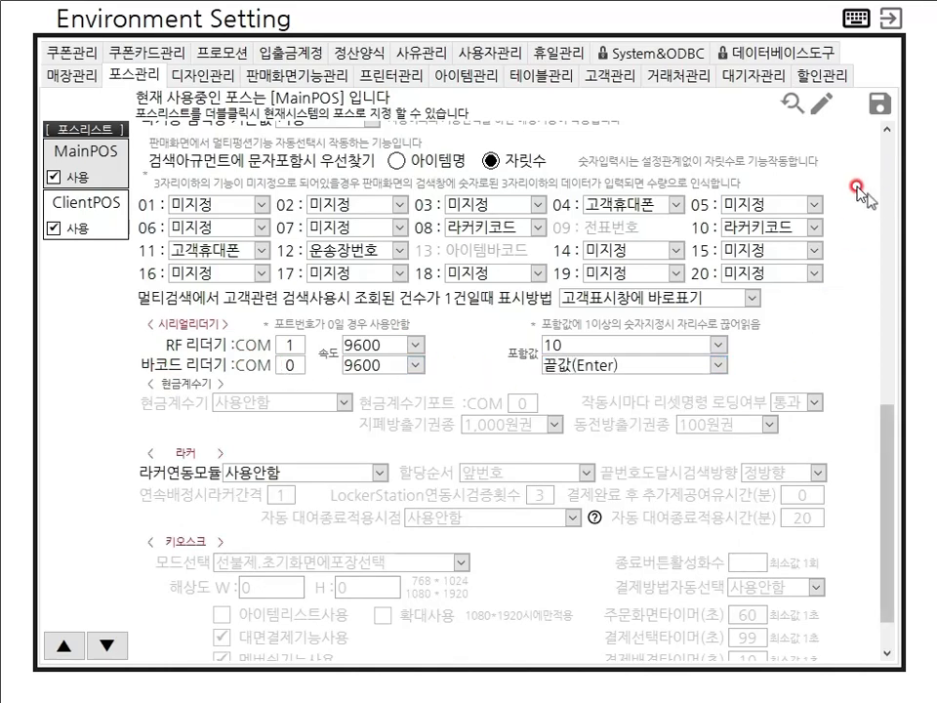
left_click(890, 19)
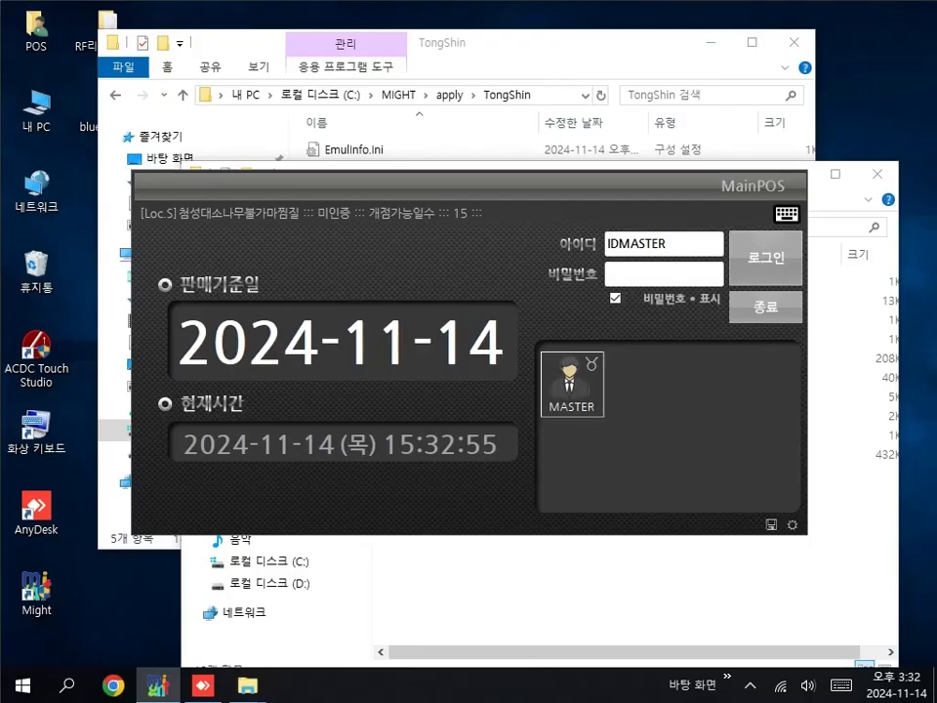